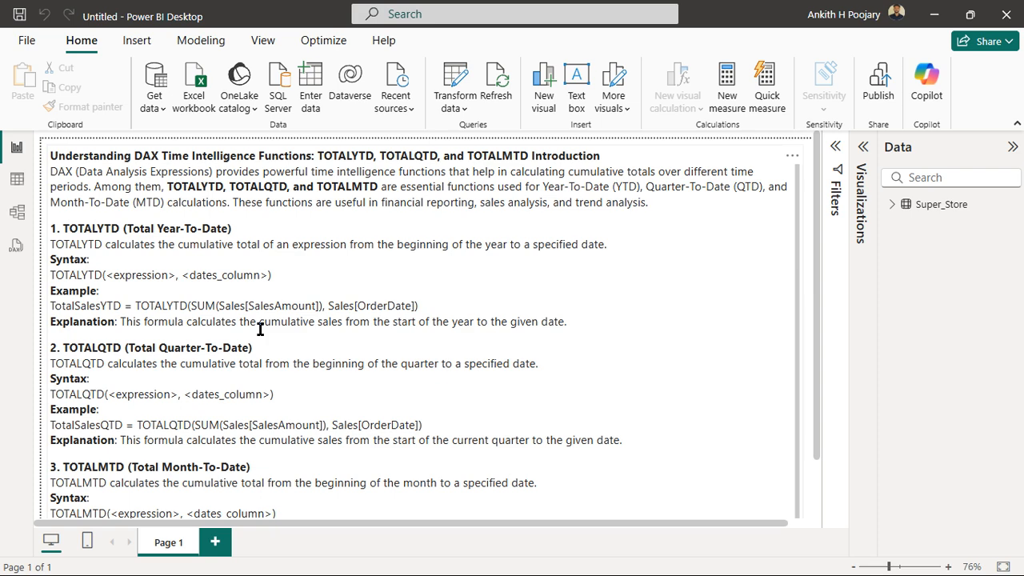
Step: Review the notes on TOTALYTD, TOTALQTD and TOTALMTD, and inspect the fields of the Super_Store table
scroll(261, 329, down, 1)
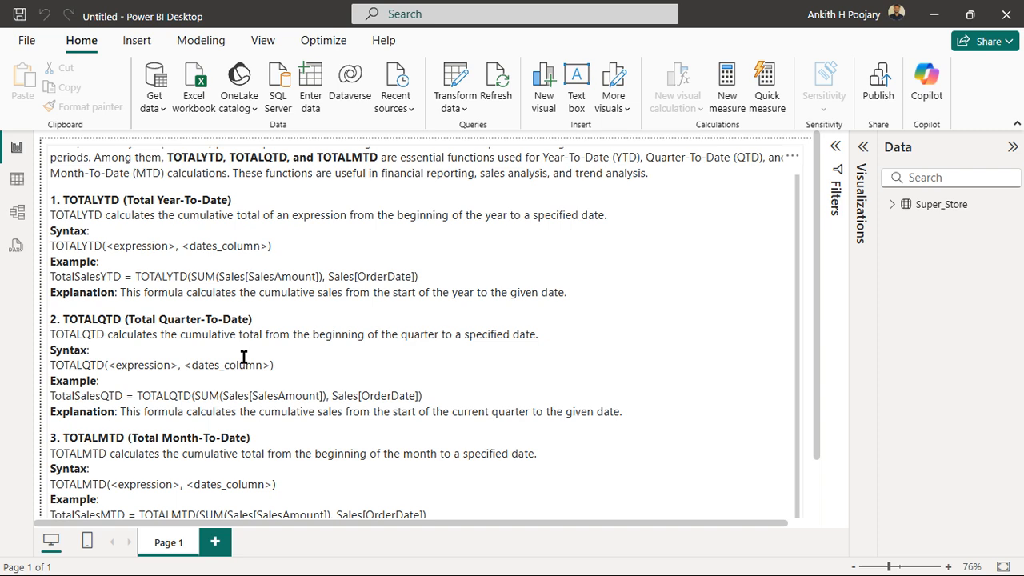
scroll(244, 357, down, 2)
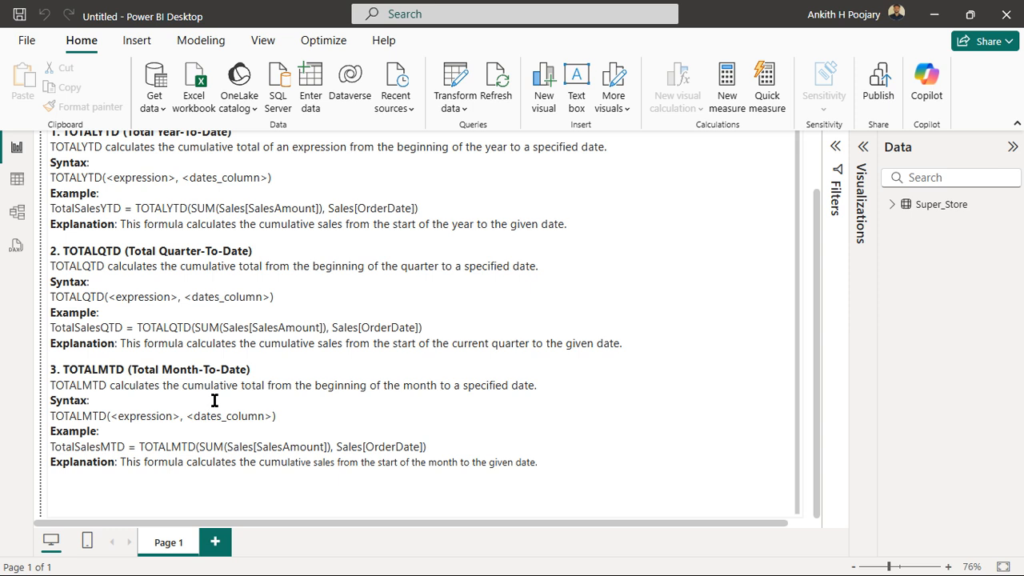
scroll(215, 400, up, 1)
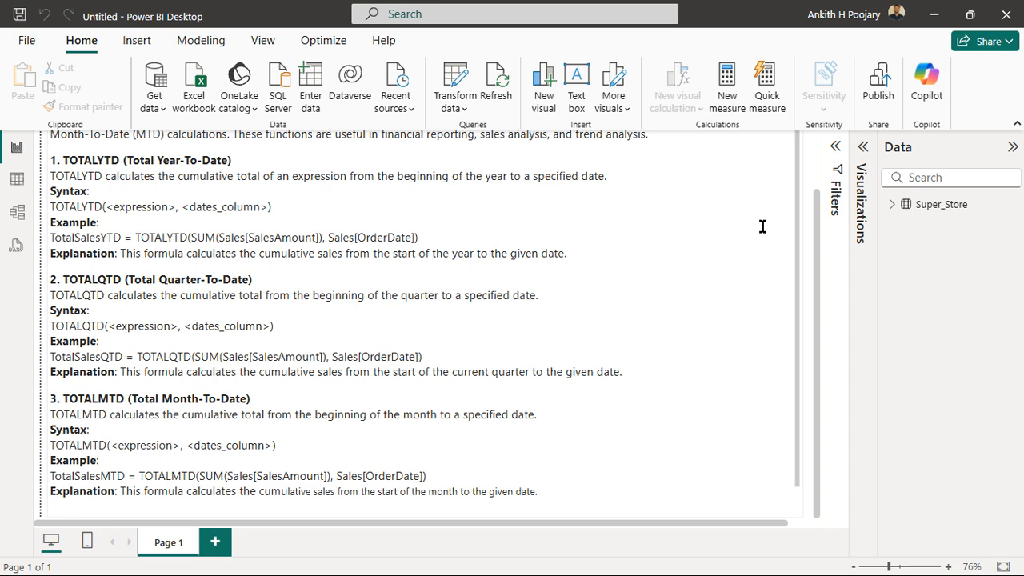
scroll(762, 226, up, 3)
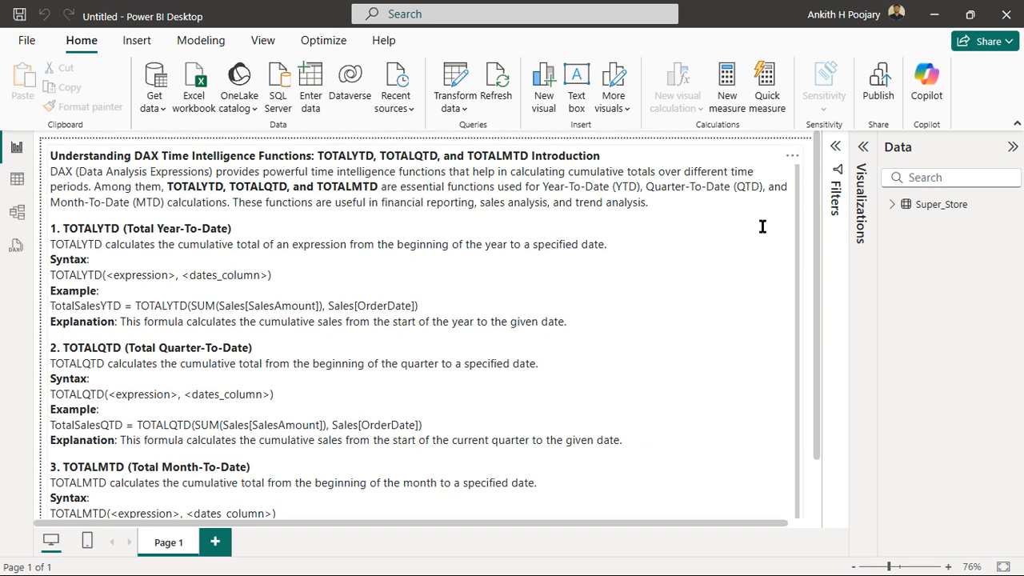
click(924, 210)
click(892, 204)
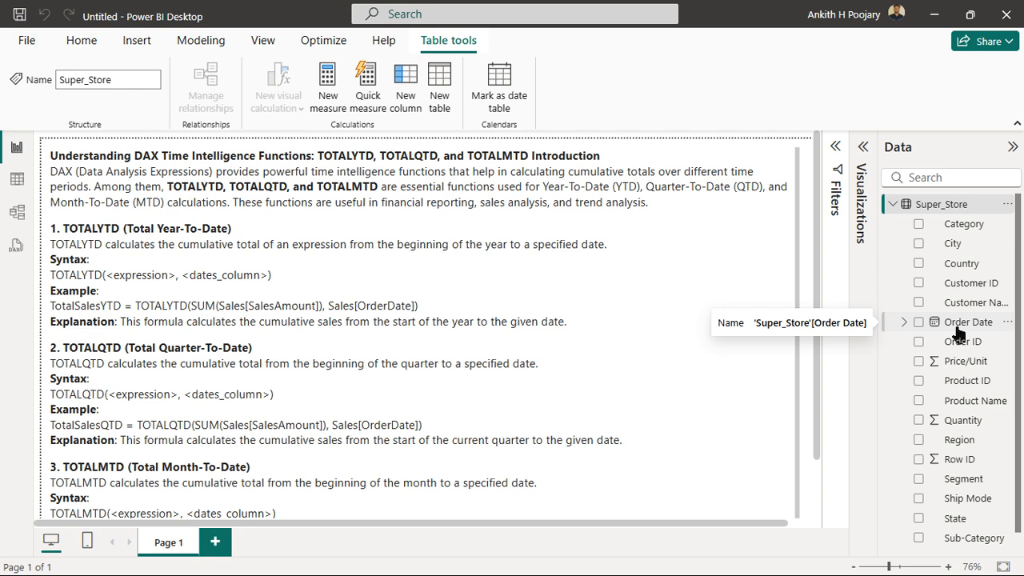
click(893, 206)
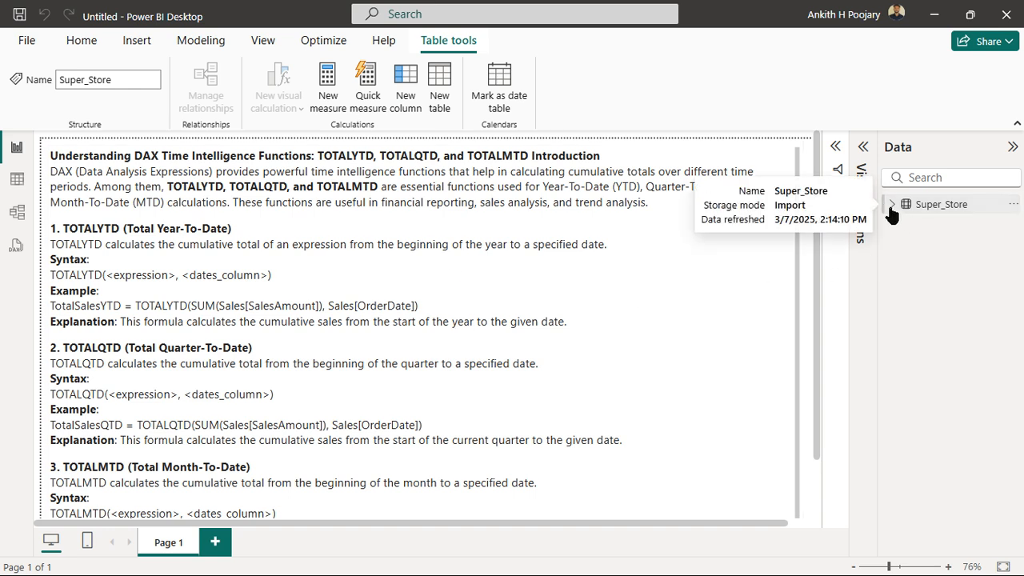
Step: Create a calculated table with the formula Calendar = CALENDARAUTO()
click(442, 94)
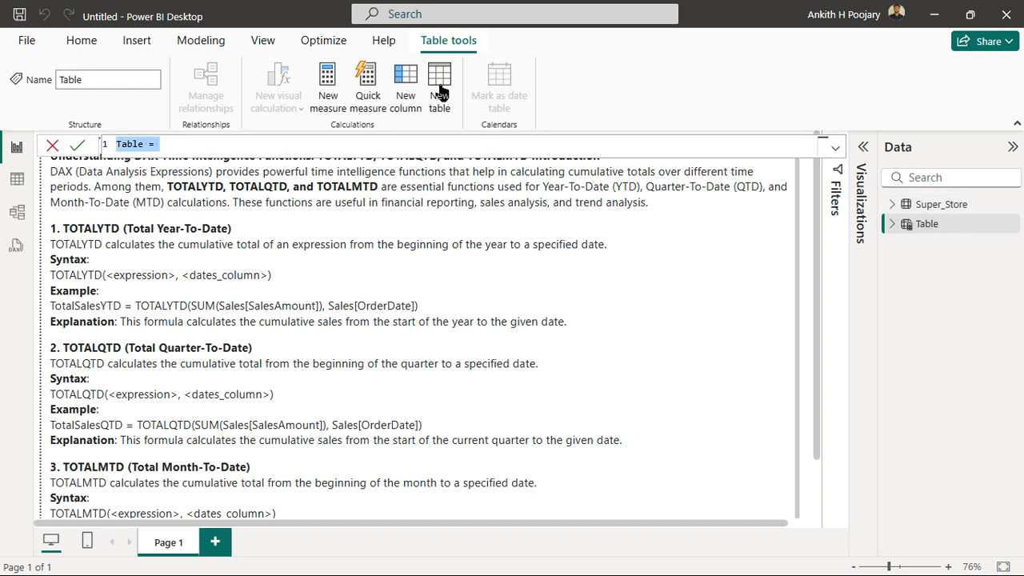
key(BackSpace)
text(Calen)
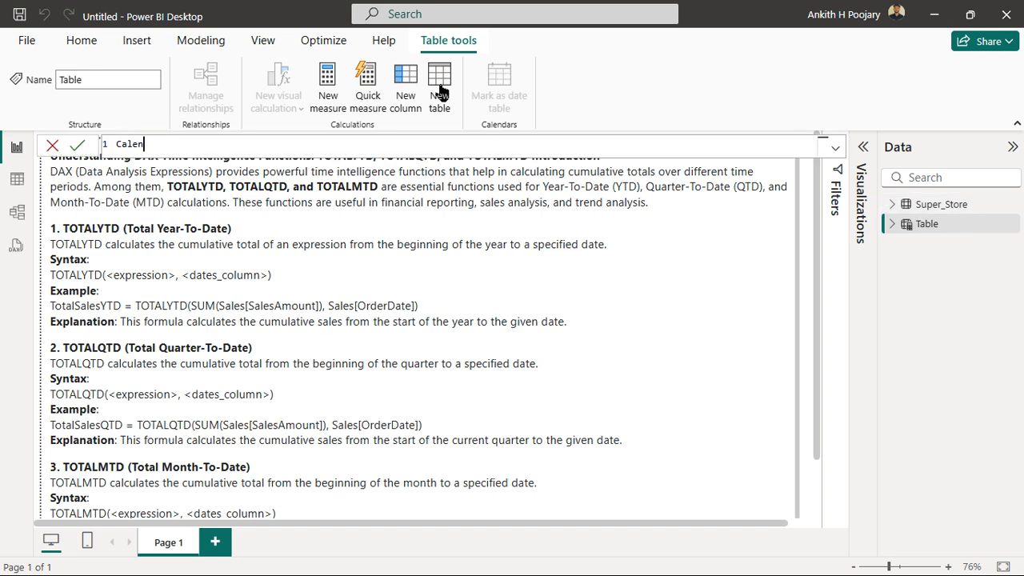
text(dar=calenda)
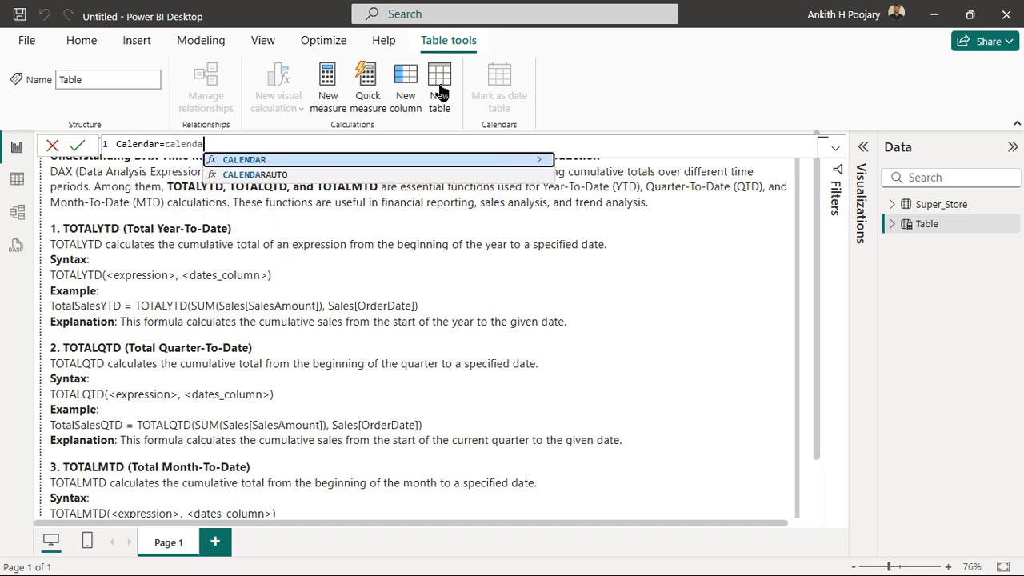
click(279, 173)
text())
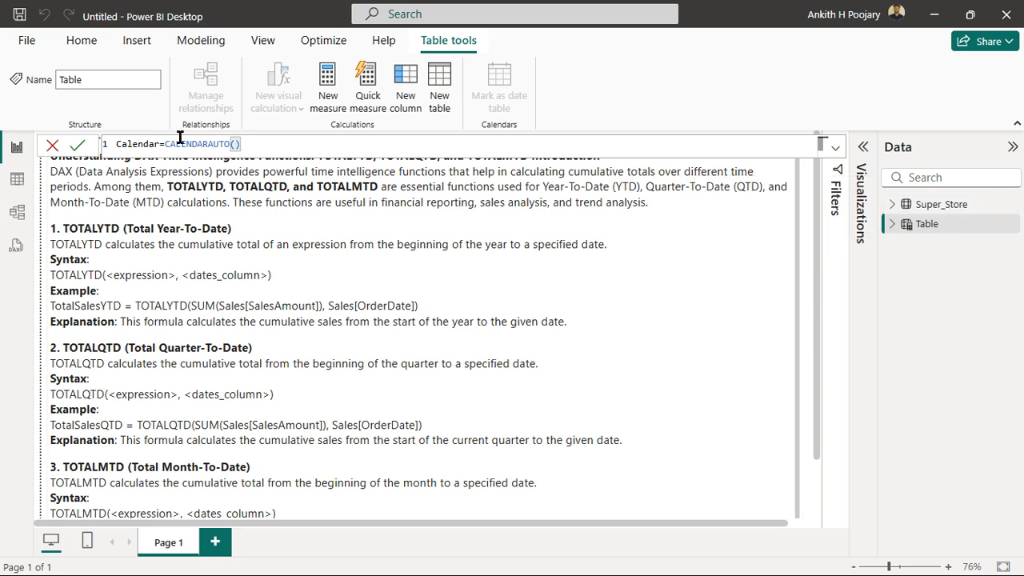
click(78, 147)
Step: Format the Calendar table's Date column as 14-03-2001 (dd/mm/yyyy)
click(18, 185)
click(887, 206)
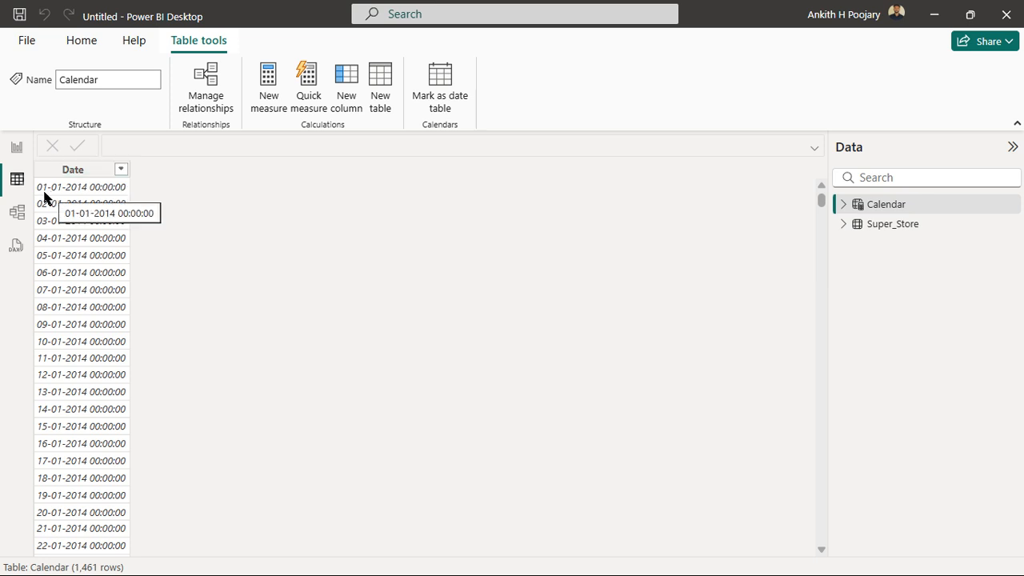
click(89, 170)
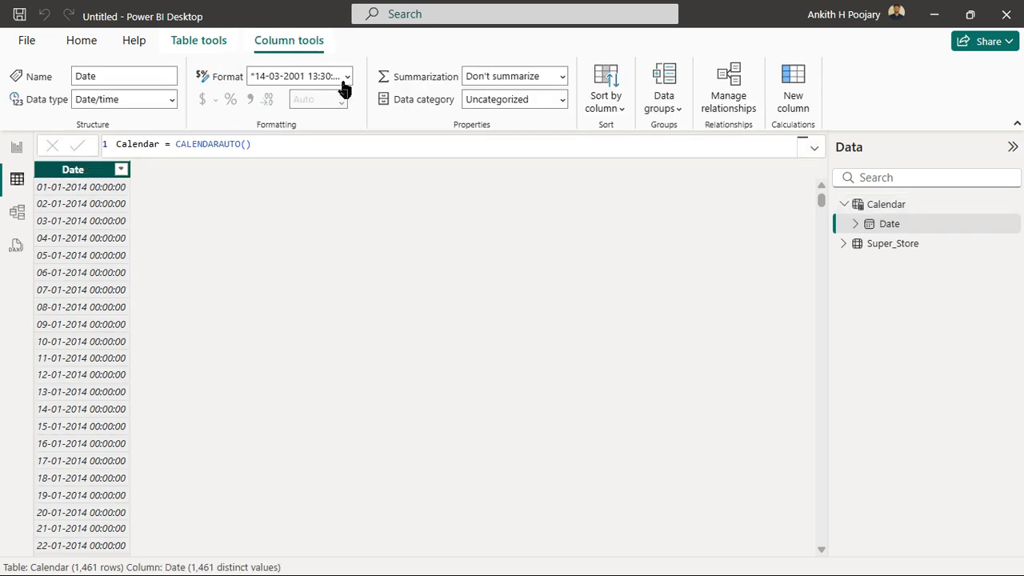
click(346, 78)
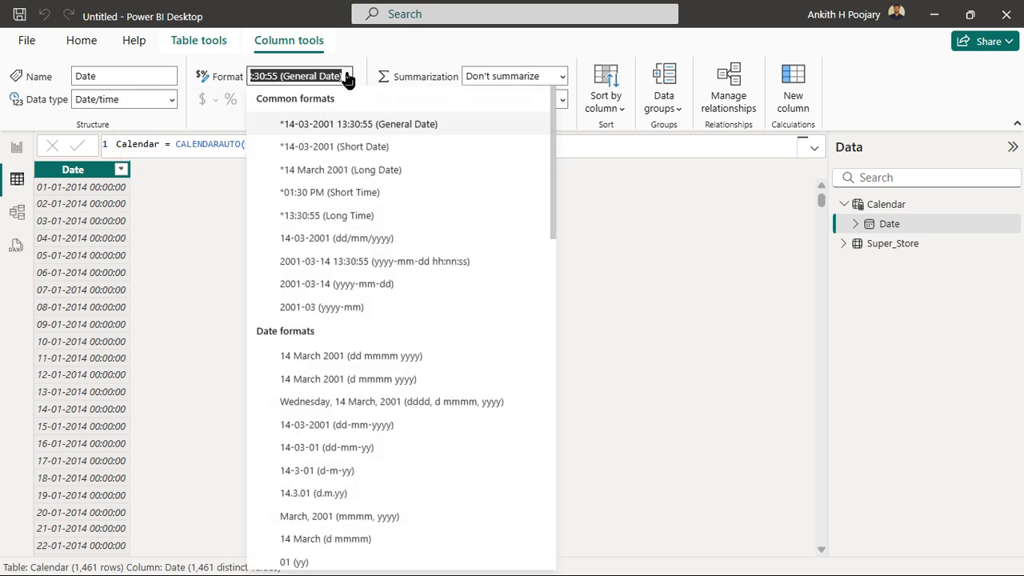
click(327, 239)
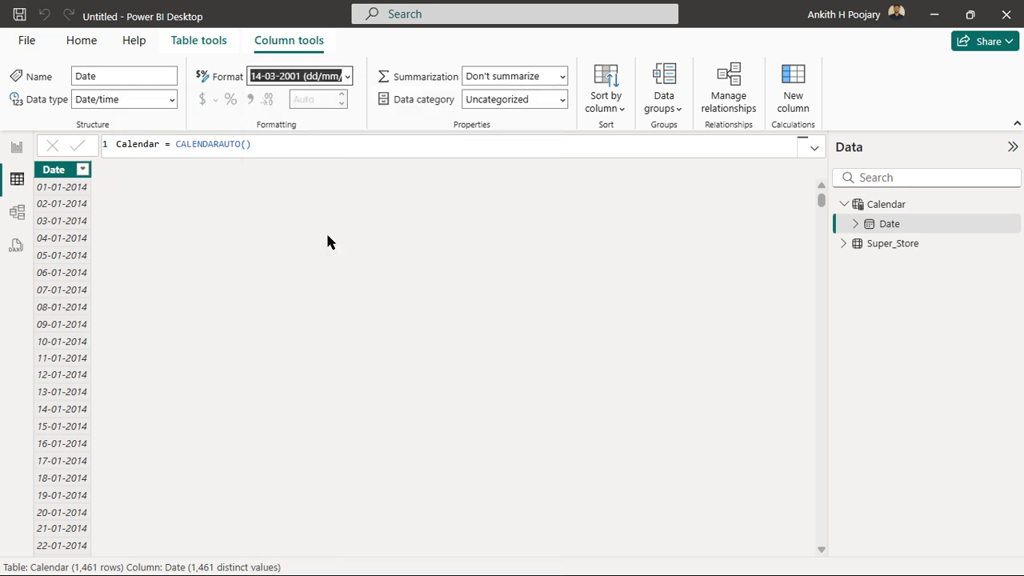
Step: Create an active many-to-one relationship from Super_Store's Order Date to Calendar's Date, then space the tables apart and enlarge Super_Store in the model diagram
click(16, 212)
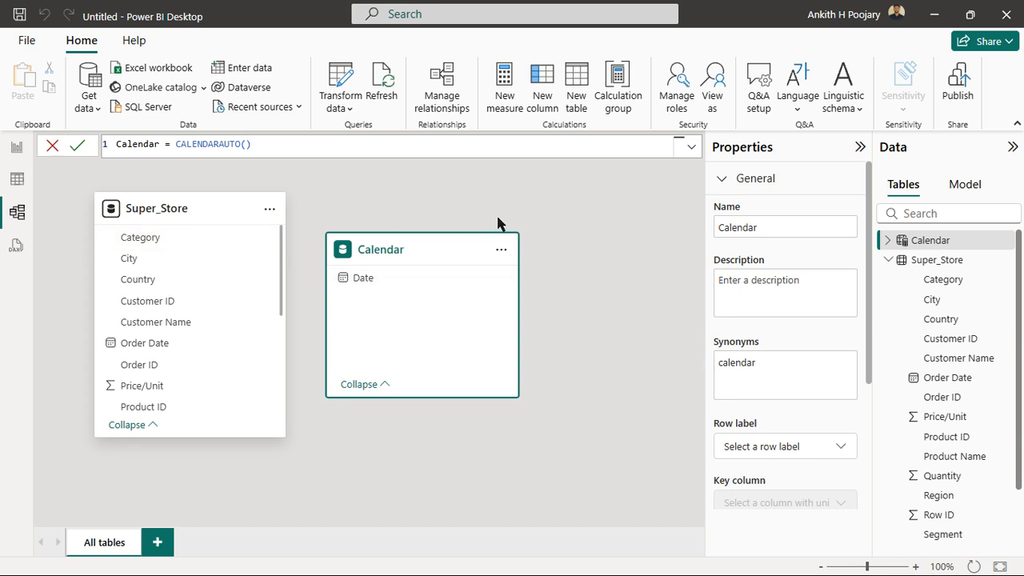
click(860, 147)
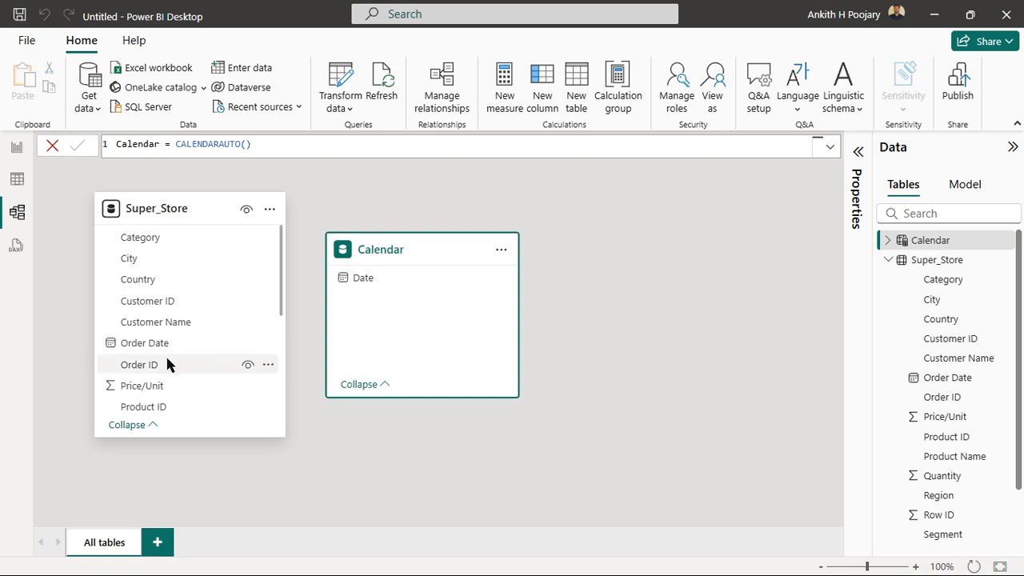
drag(152, 350, 383, 281)
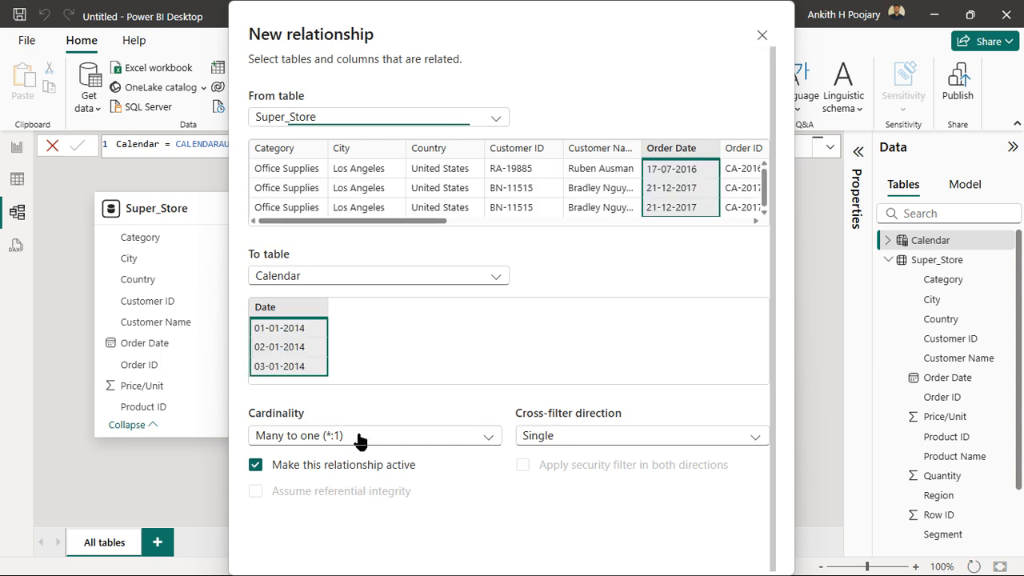
key(Tab)
key(Tab)
key(Tab)
key(Tab)
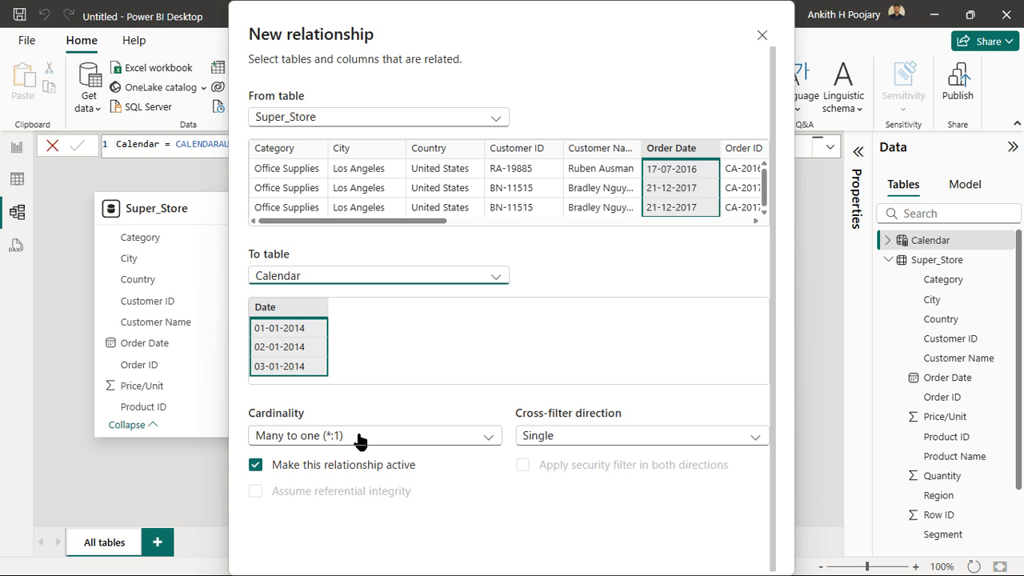
key(Tab)
key(Tab)
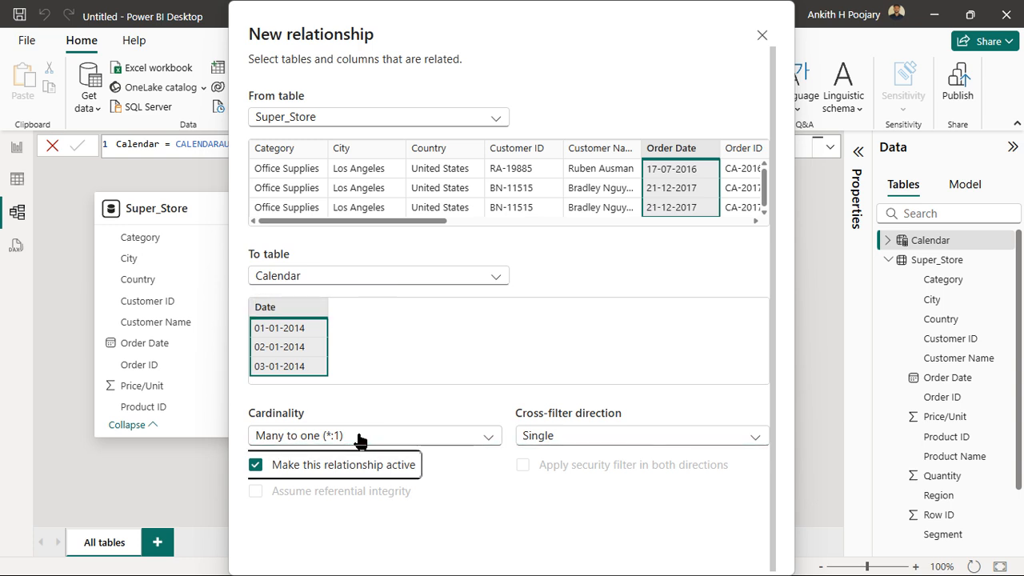
key(Return)
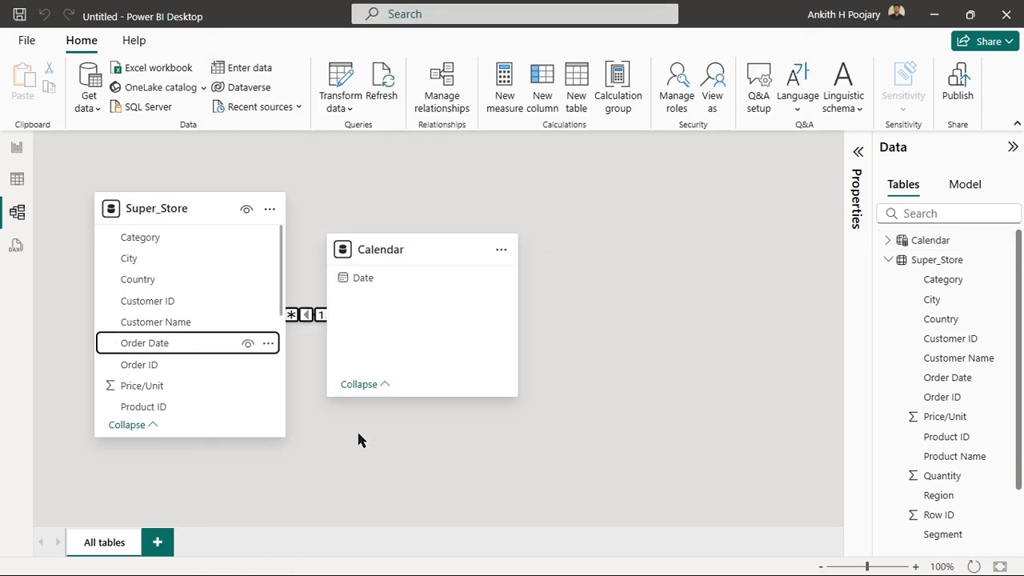
drag(428, 250, 597, 242)
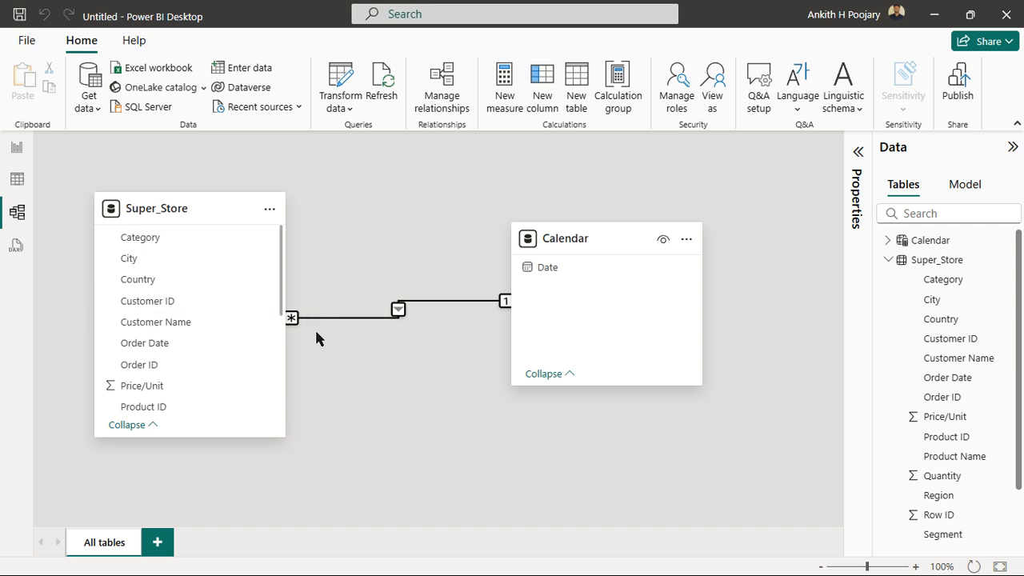
drag(279, 435, 331, 461)
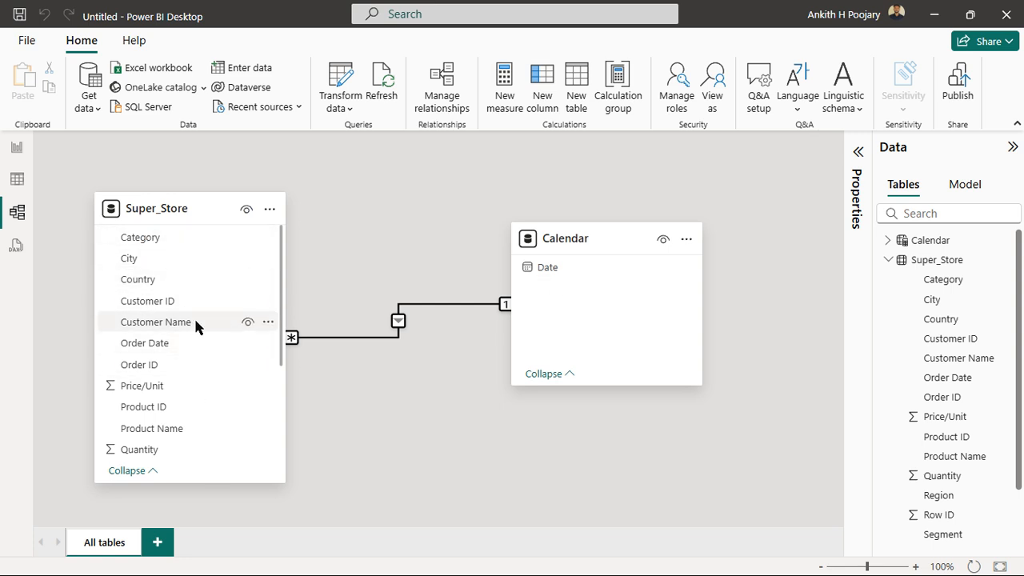
Step: Add a calculated column to the Calendar table with the formula Month = FORMAT('Calendar'[Date],"MMMM")
click(17, 183)
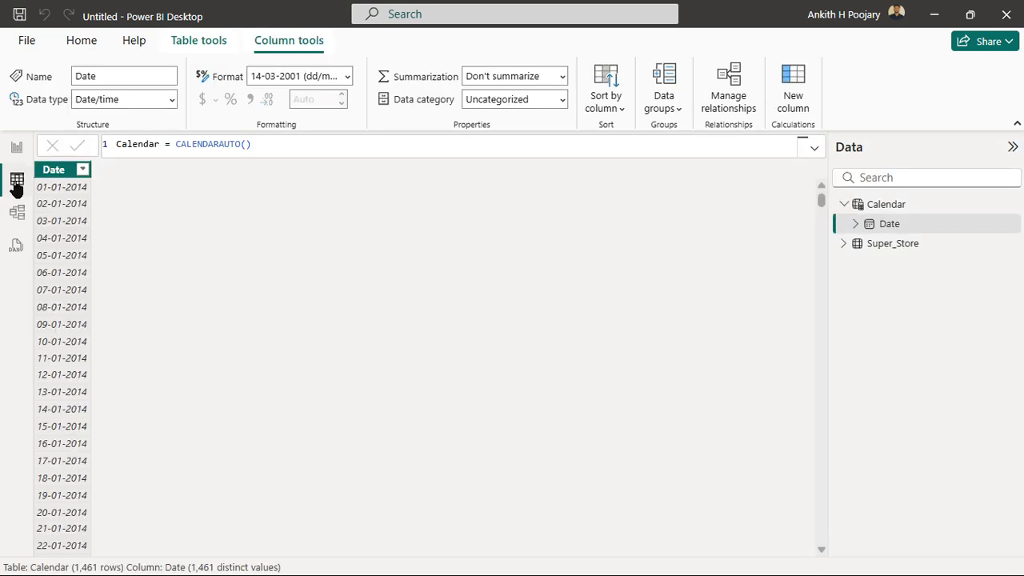
right_click(69, 179)
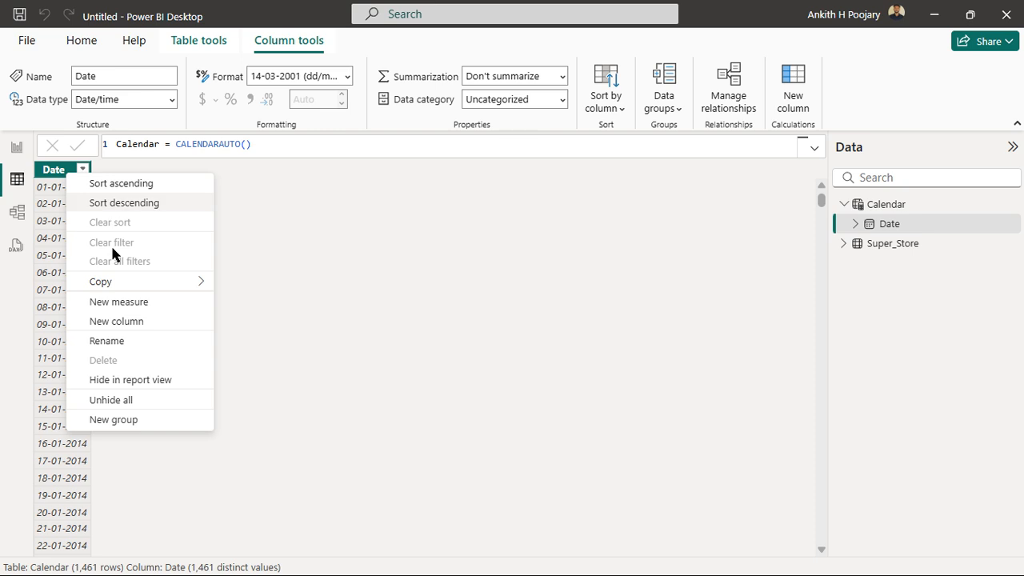
click(136, 324)
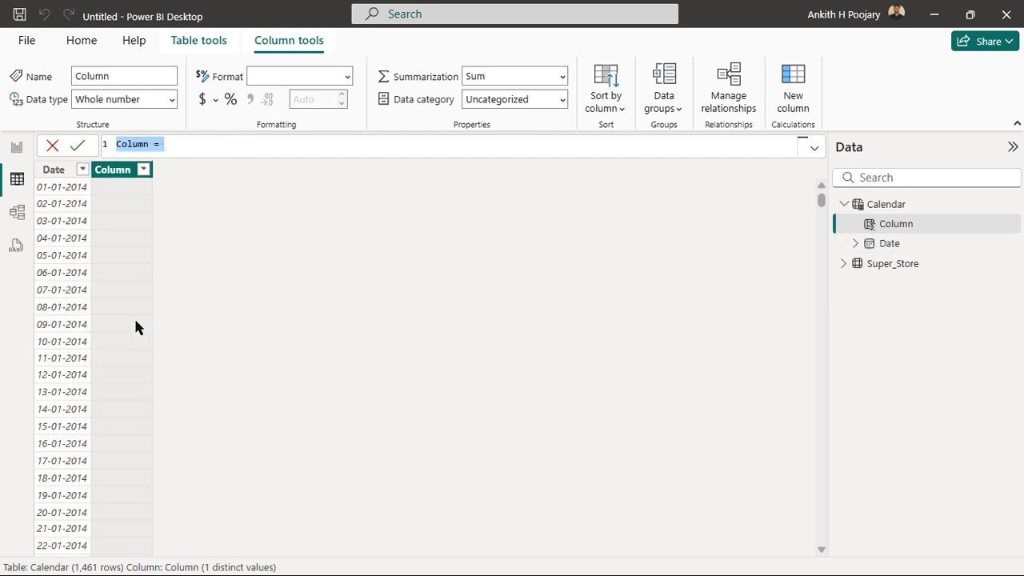
text(Month=)
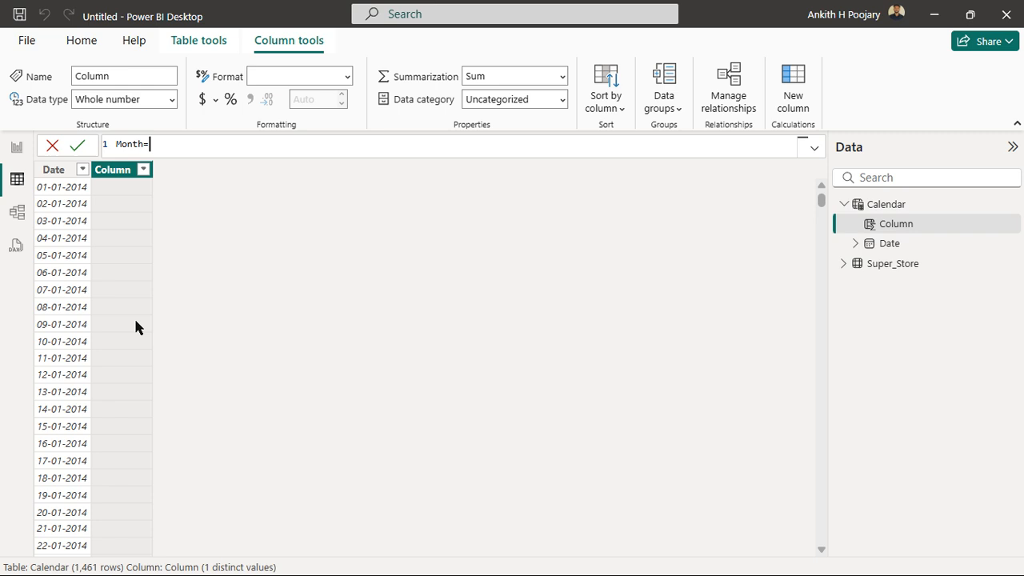
text(for)
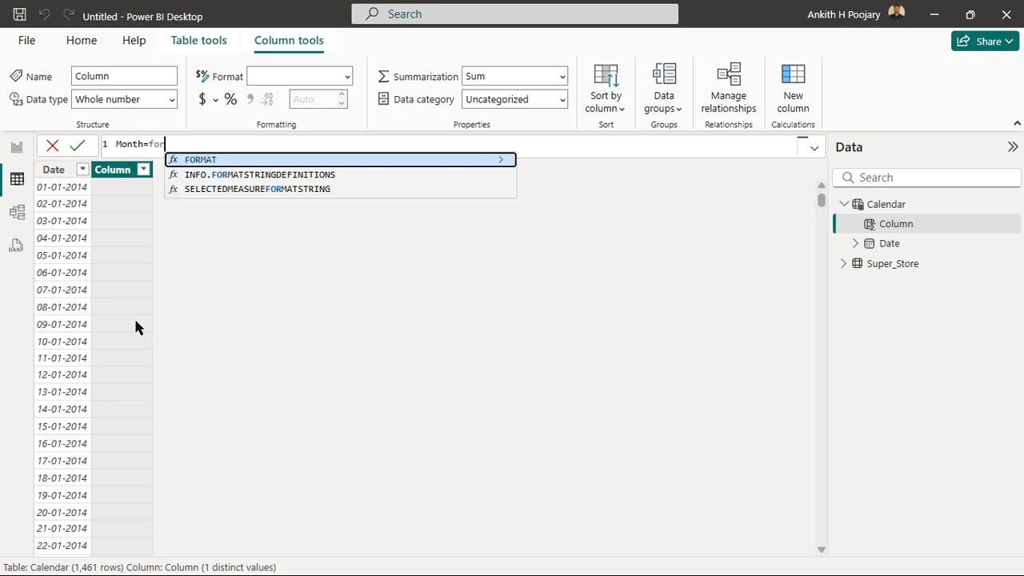
click(221, 160)
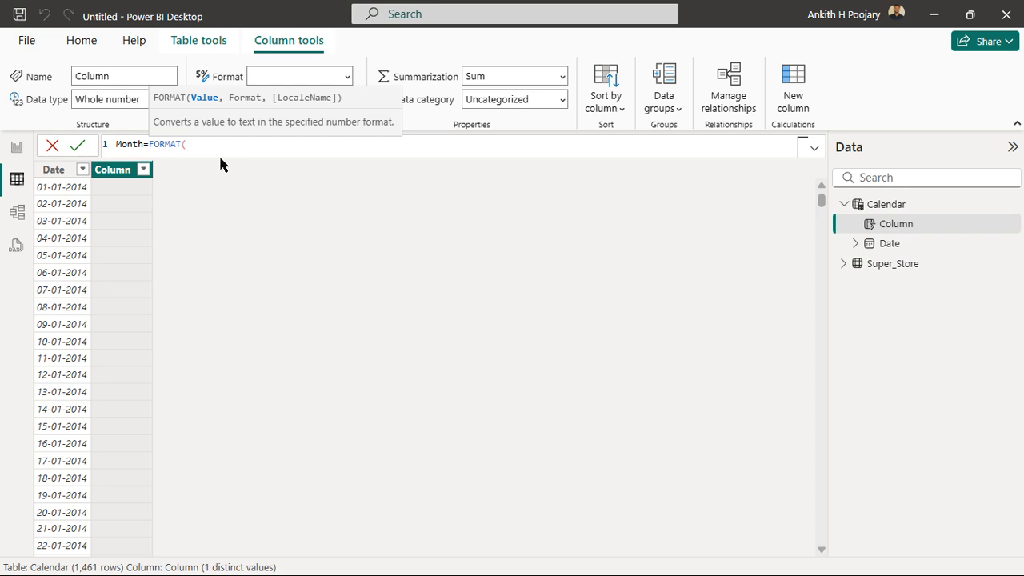
text(date)
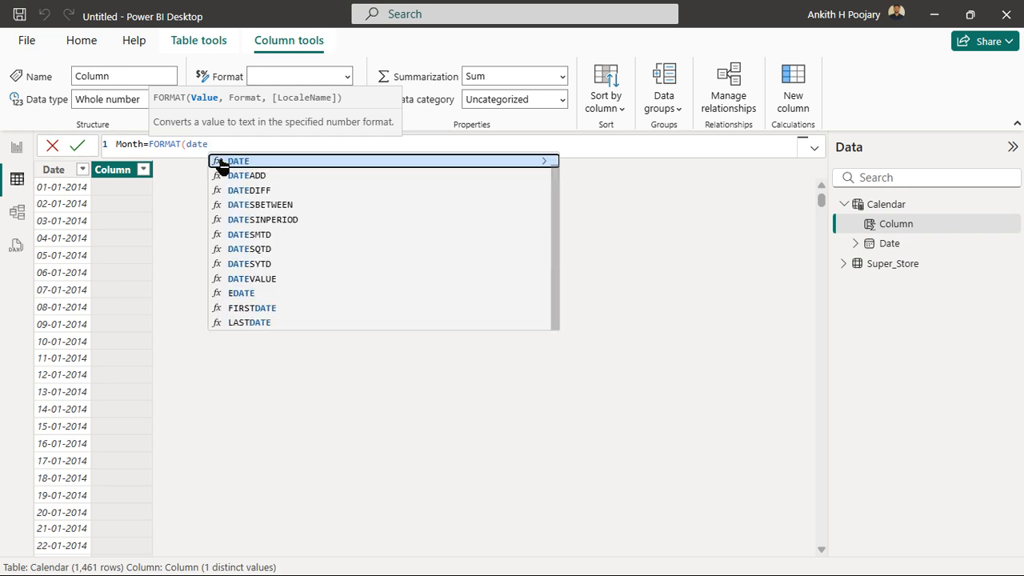
click(278, 160)
text(,)
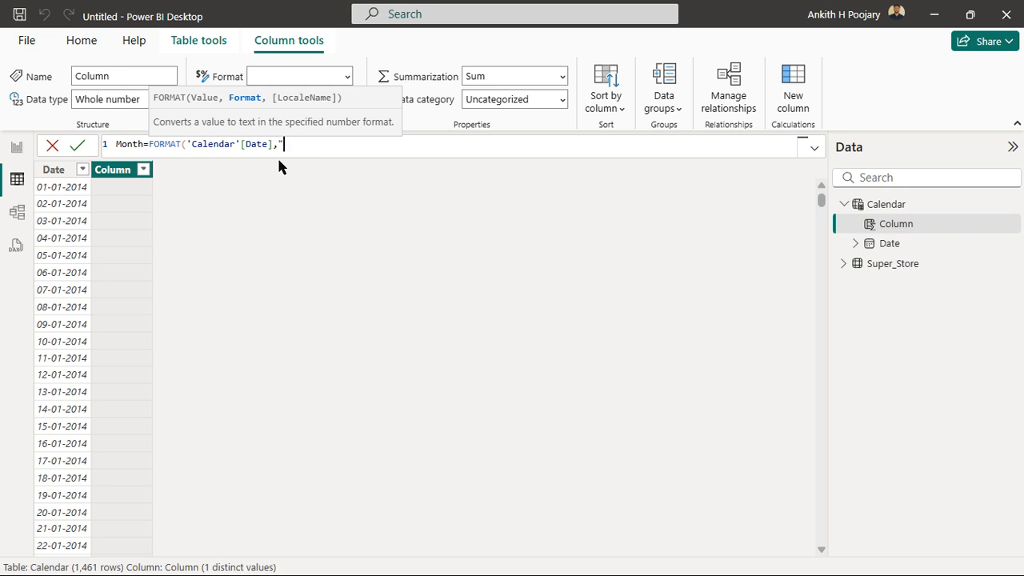
text("MMMM"))
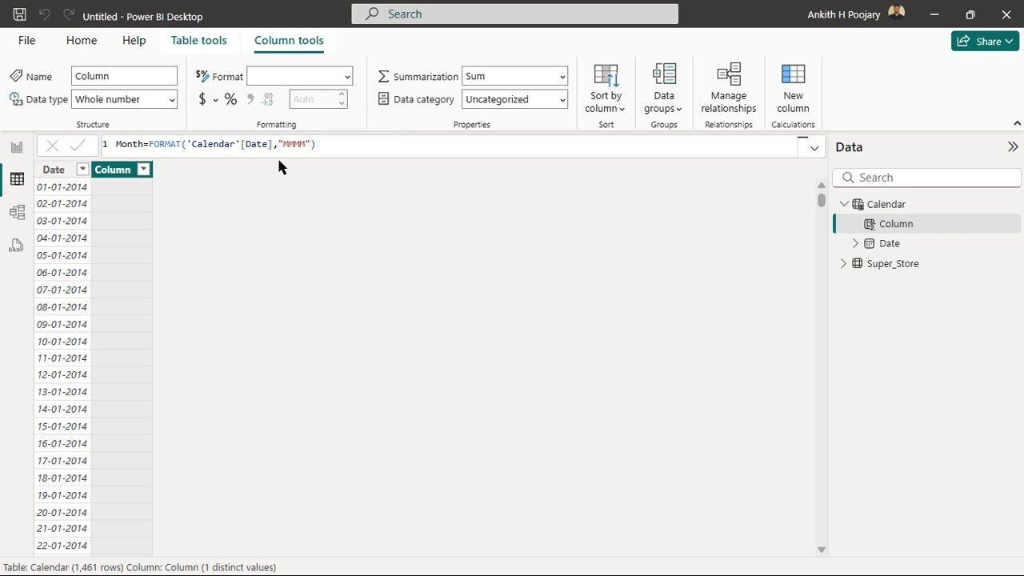
key(Return)
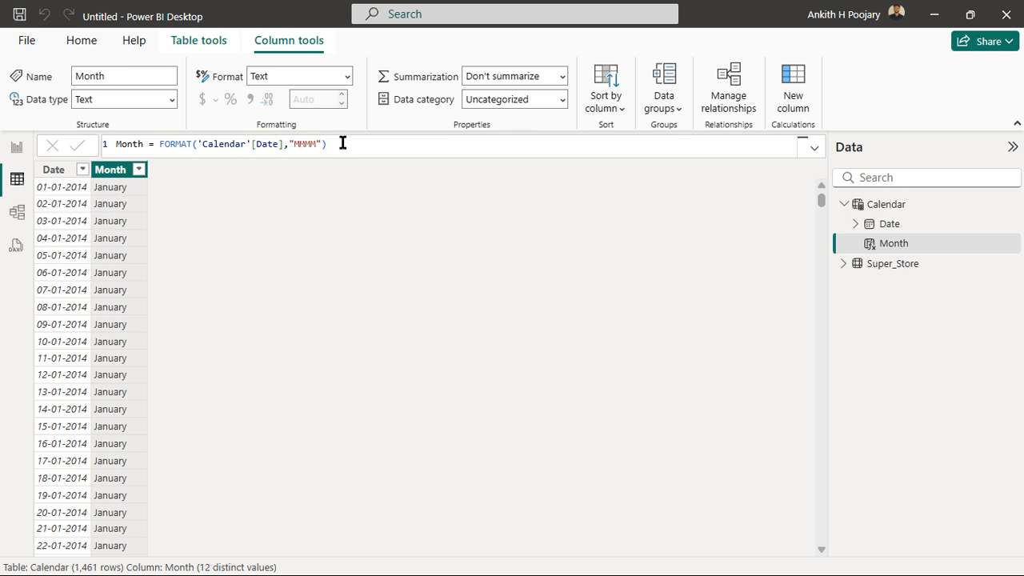
Step: Add a calculated column to the Calendar table with the formula Day = FORMAT('Calendar'[Date],"DDDD")
right_click(118, 173)
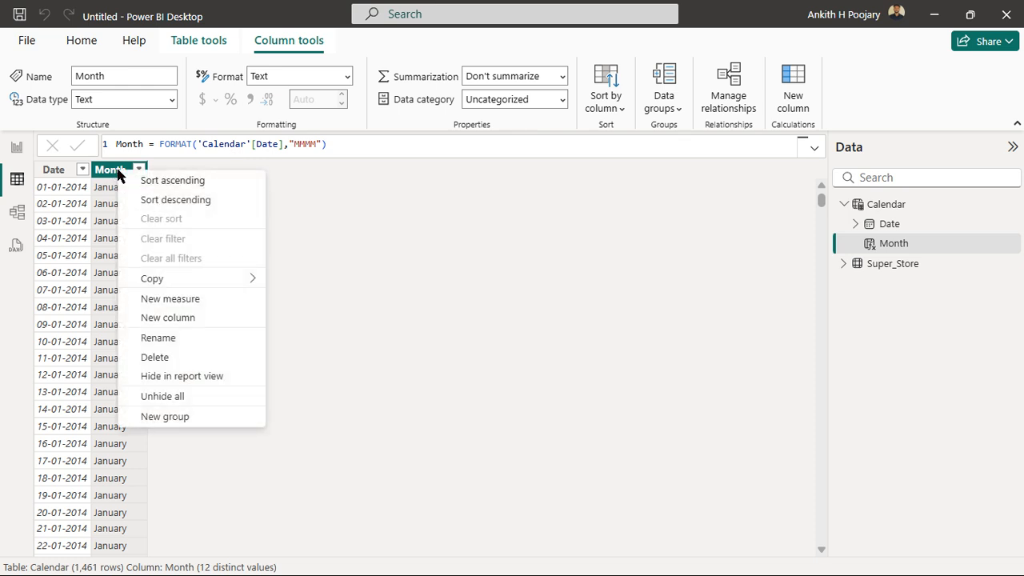
click(346, 226)
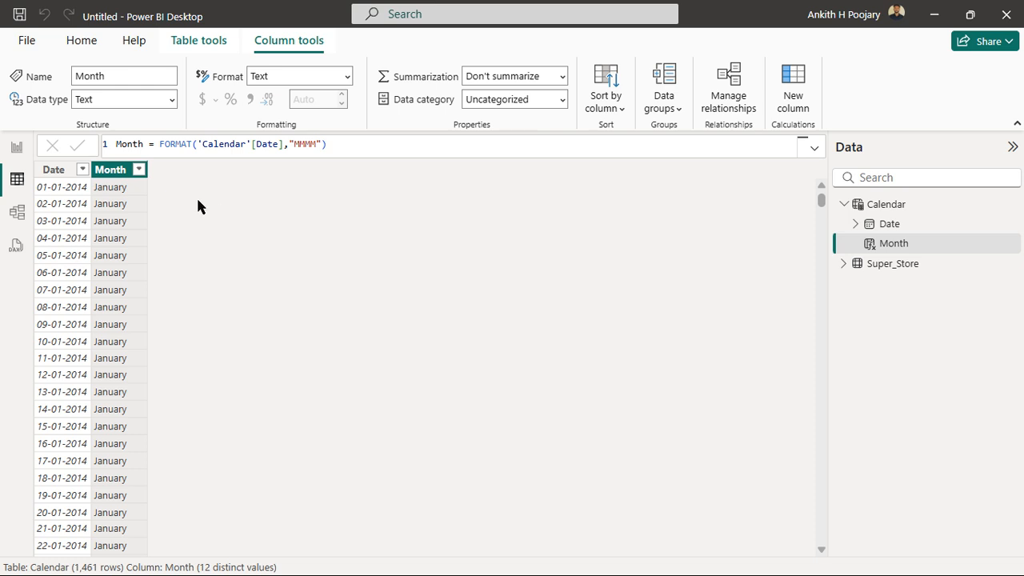
right_click(98, 166)
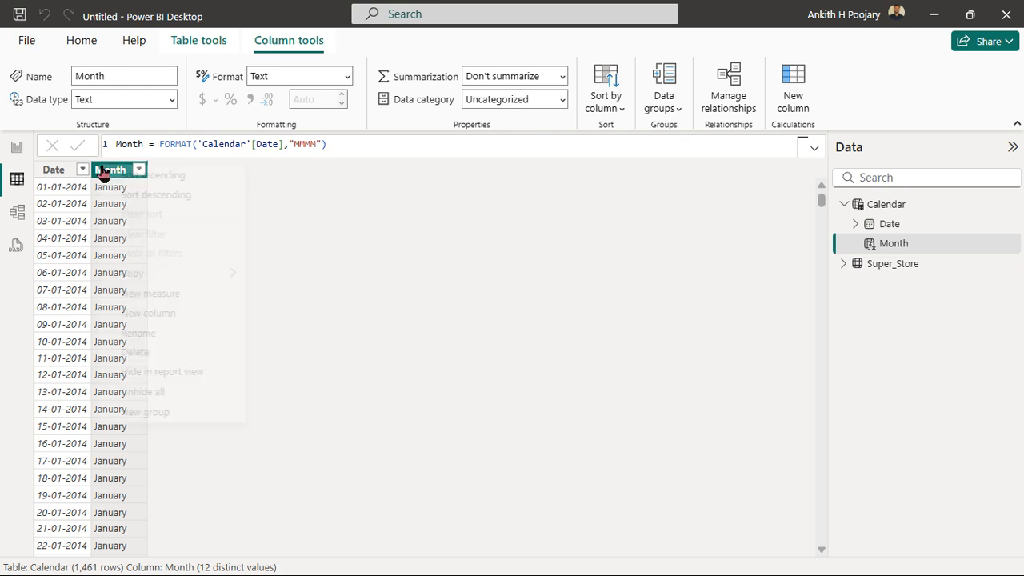
click(172, 315)
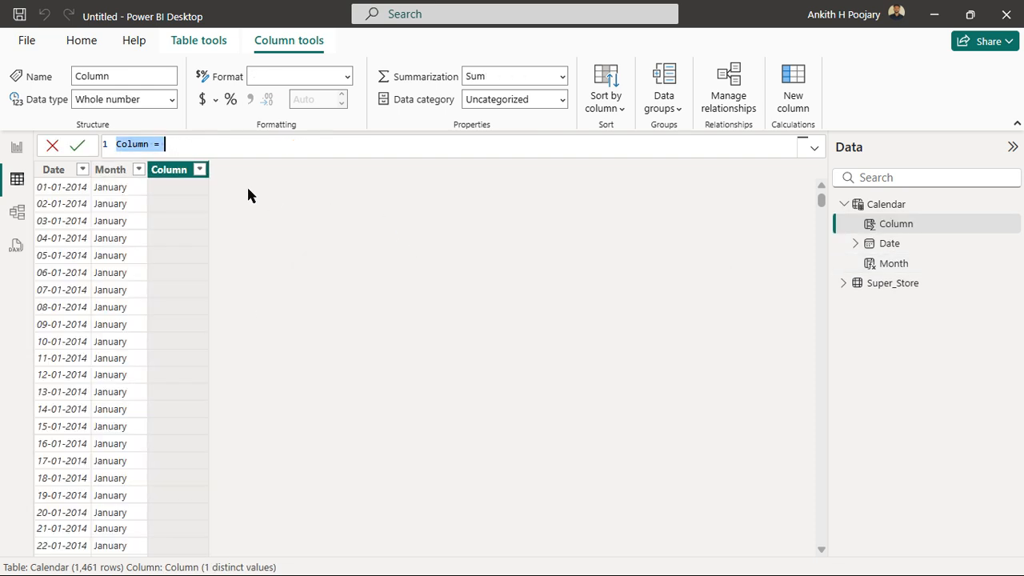
key(BackSpace)
text(Day=)
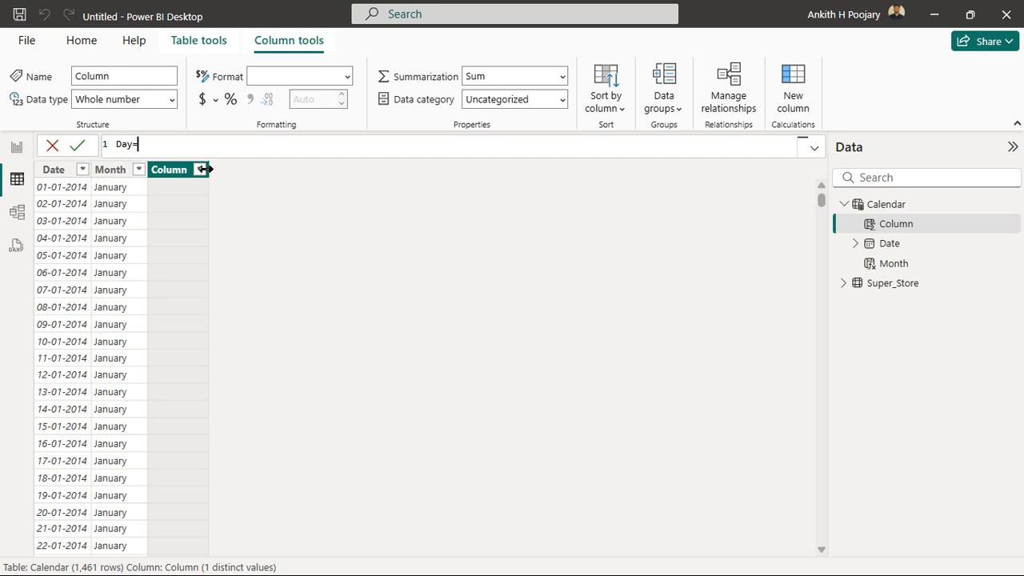
text(for)
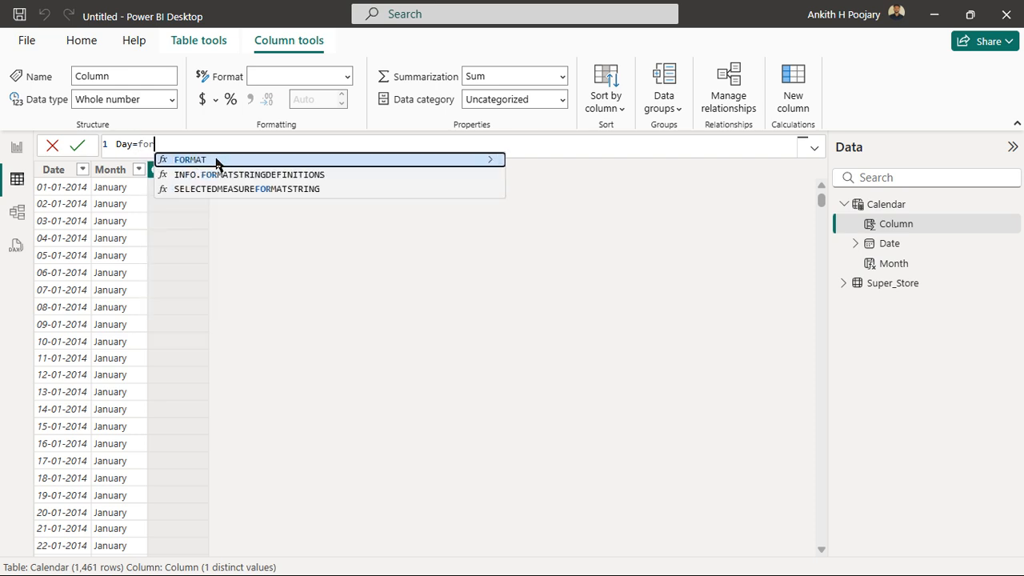
click(216, 161)
text(dat)
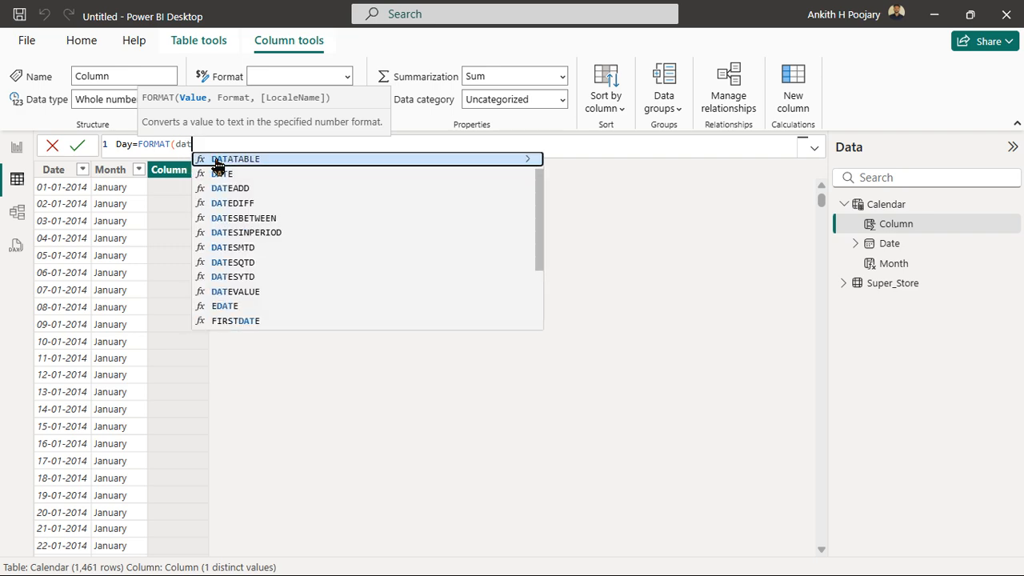
text(e)
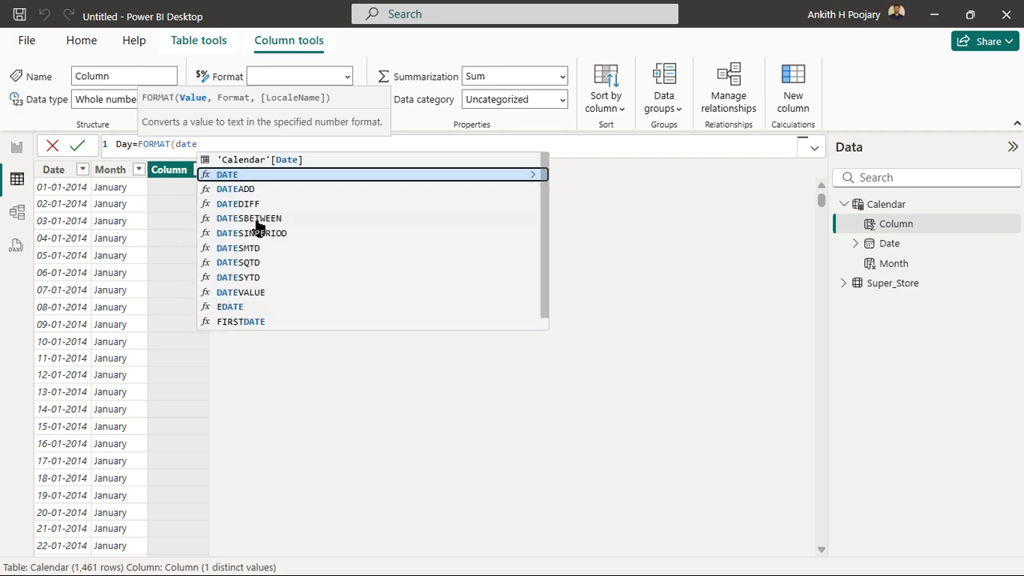
click(249, 159)
text(],"DDDD)
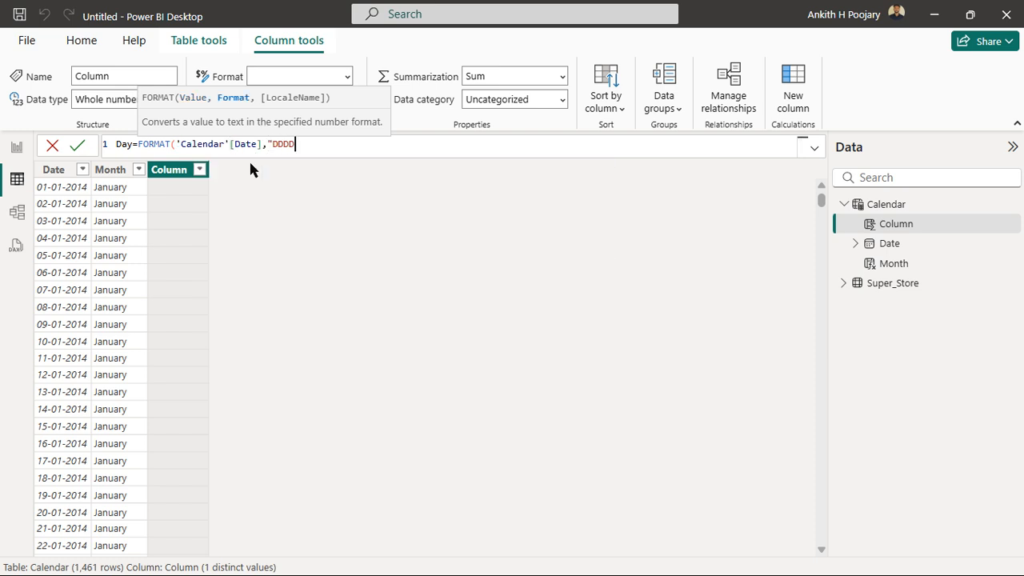
text("))
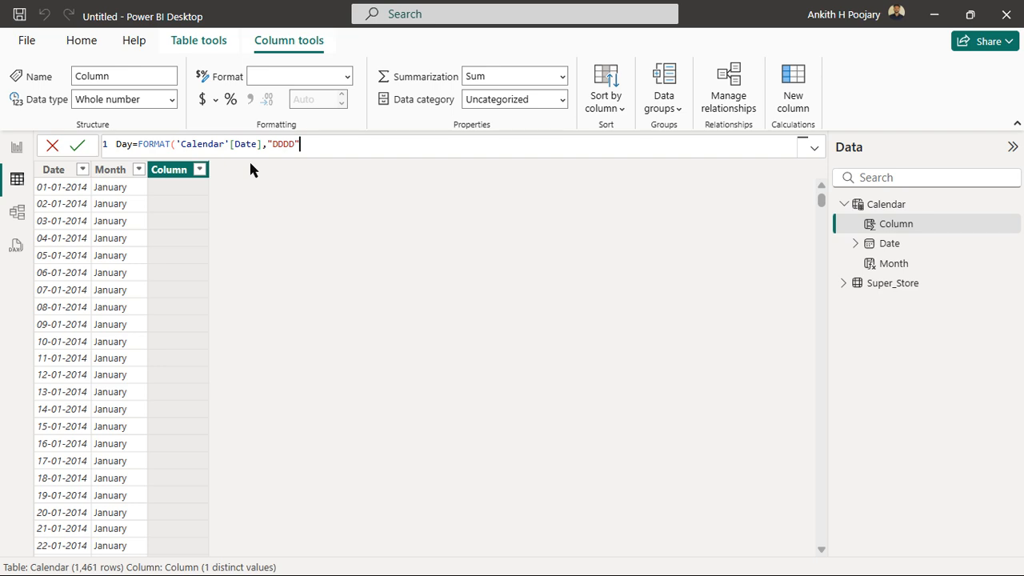
click(78, 145)
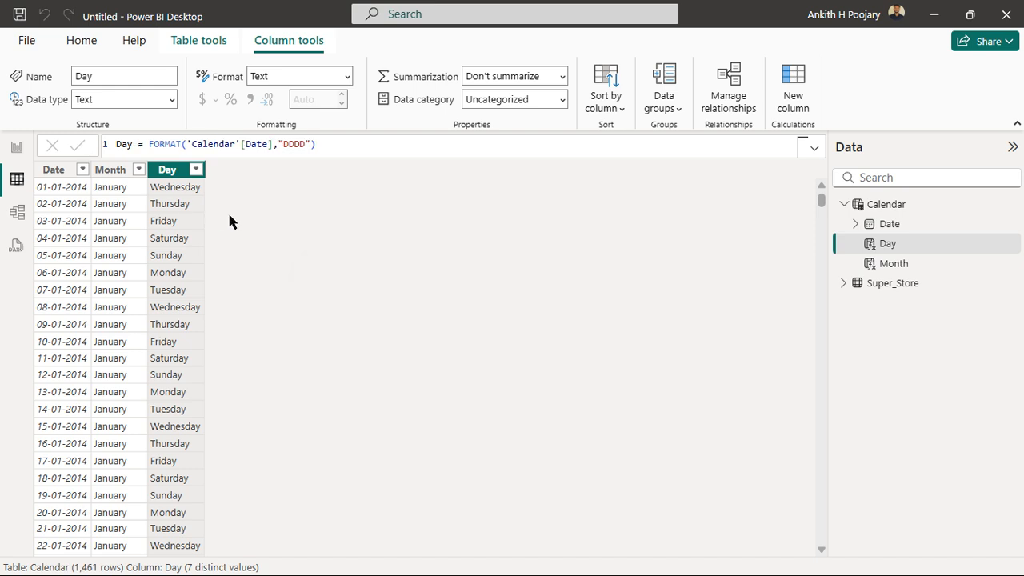
Step: Add a second page to the report and expand the Super_Store table to list its fields
click(17, 147)
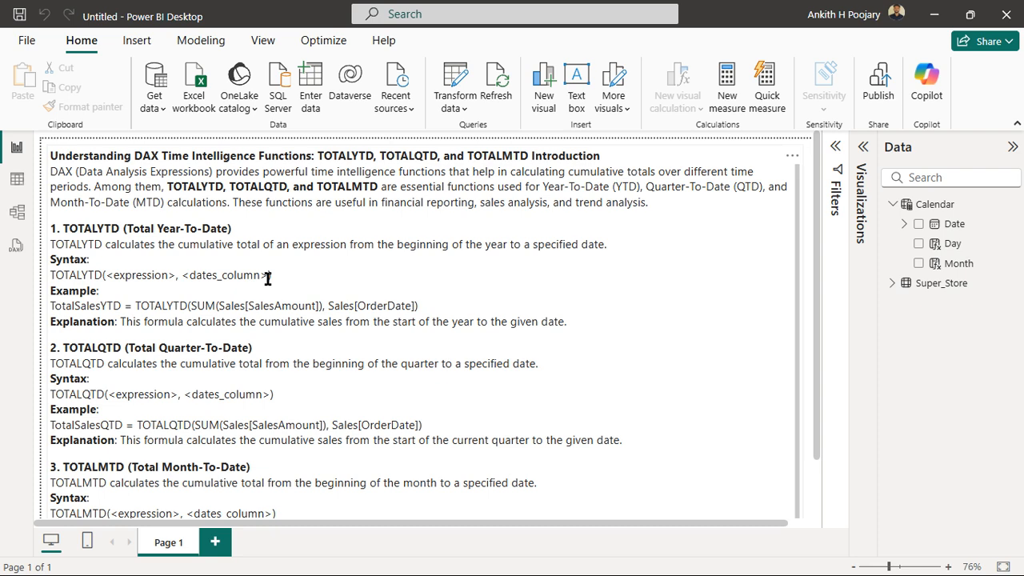
click(214, 544)
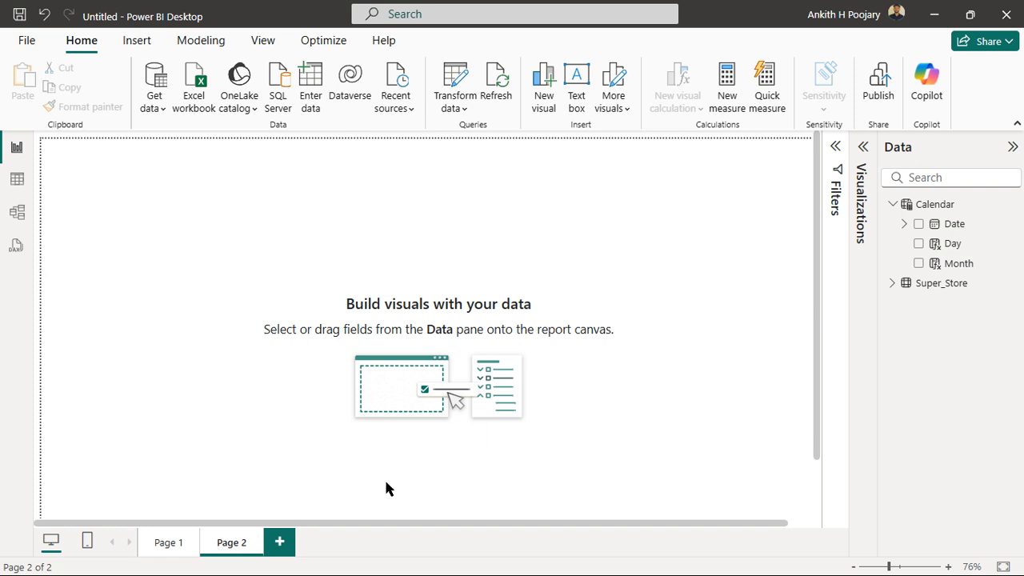
click(892, 284)
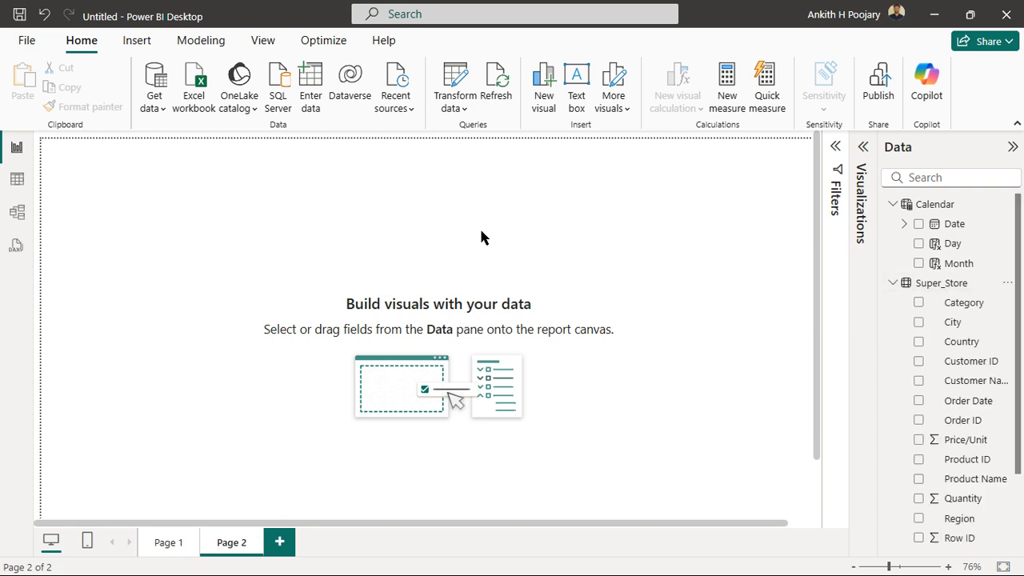
Step: Add a calculated column to the Super_Store table with the formula Sale_value = Super_Store[Price/Unit]*Super_Store[Quantity]
click(16, 182)
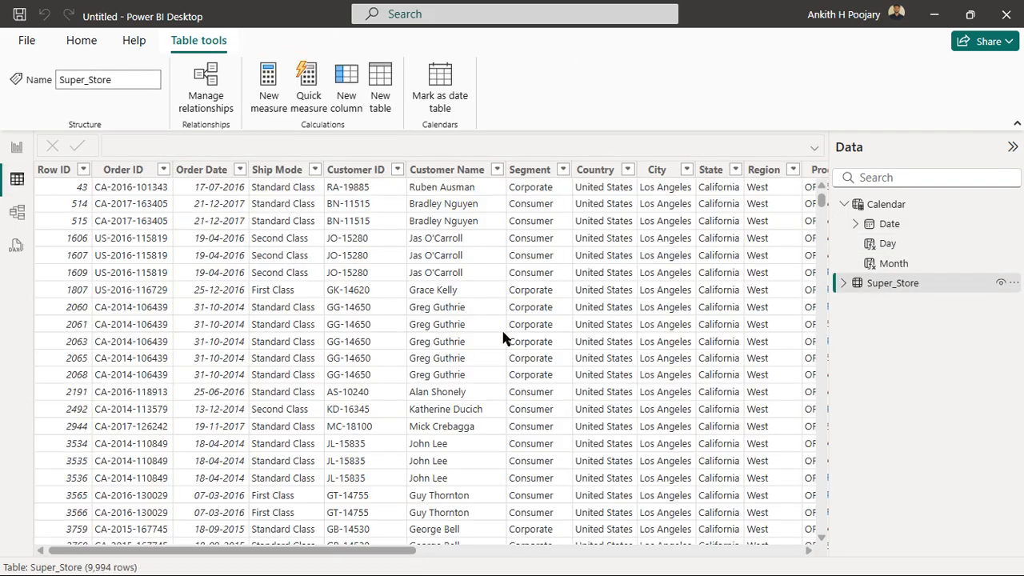
scroll(372, 333, right, 5)
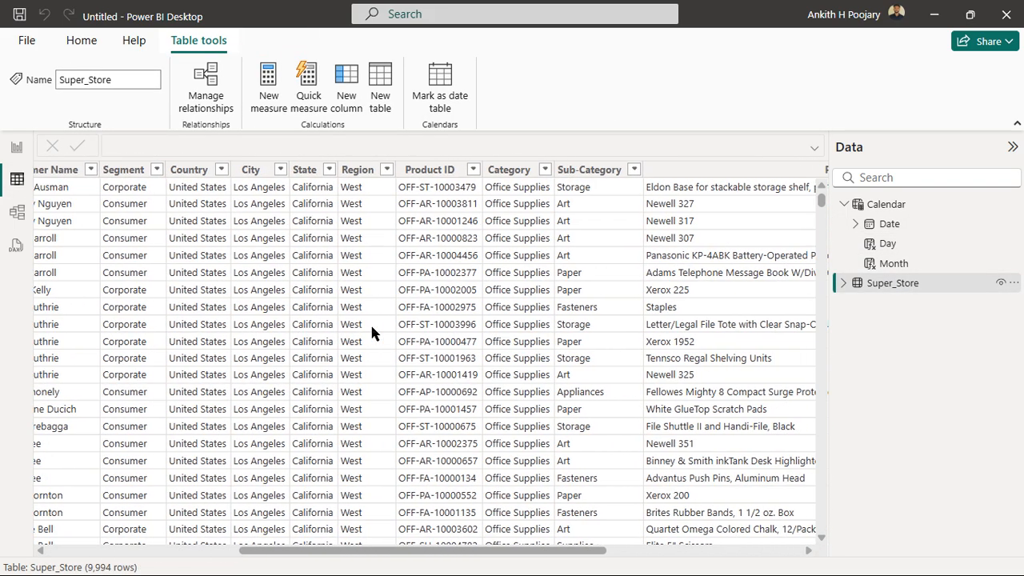
scroll(371, 332, right, 5)
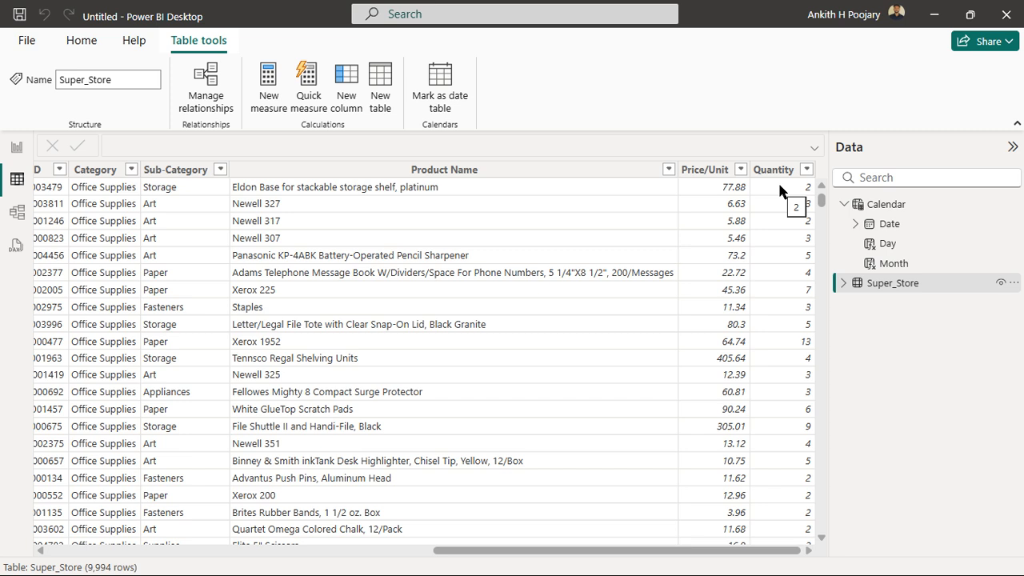
right_click(871, 291)
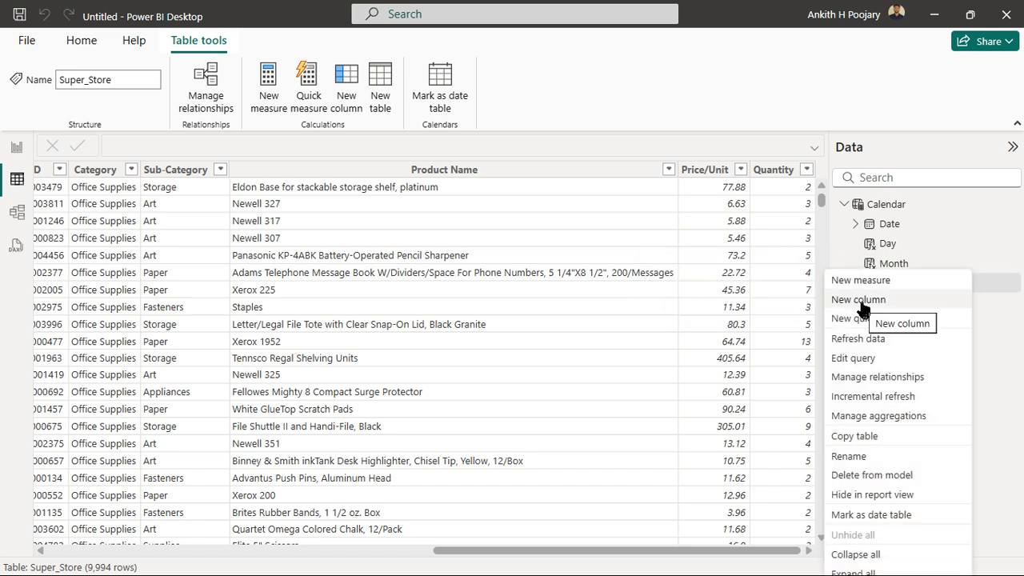
click(862, 301)
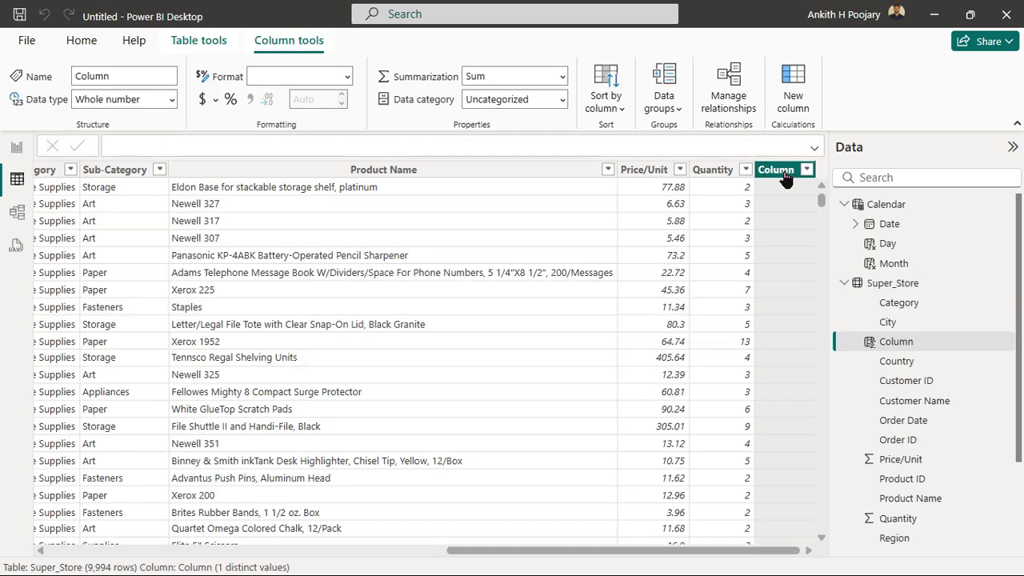
key(BackSpace)
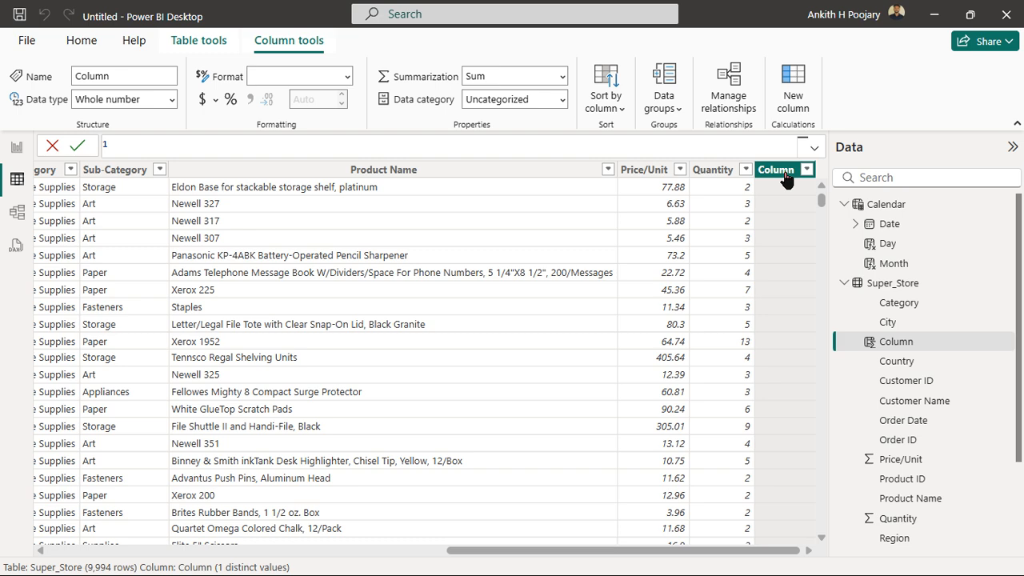
text(Sale_value=pr)
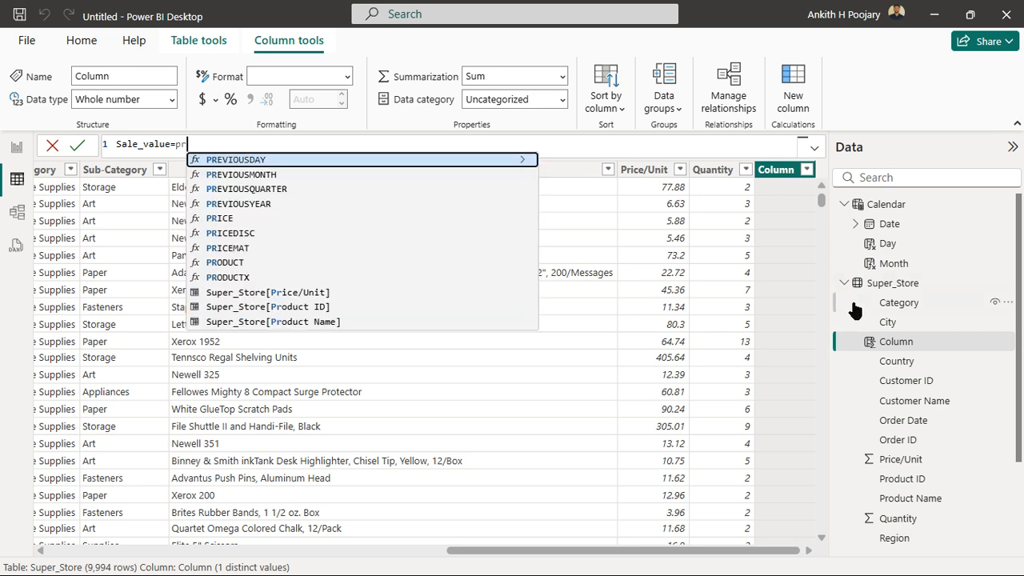
click(312, 295)
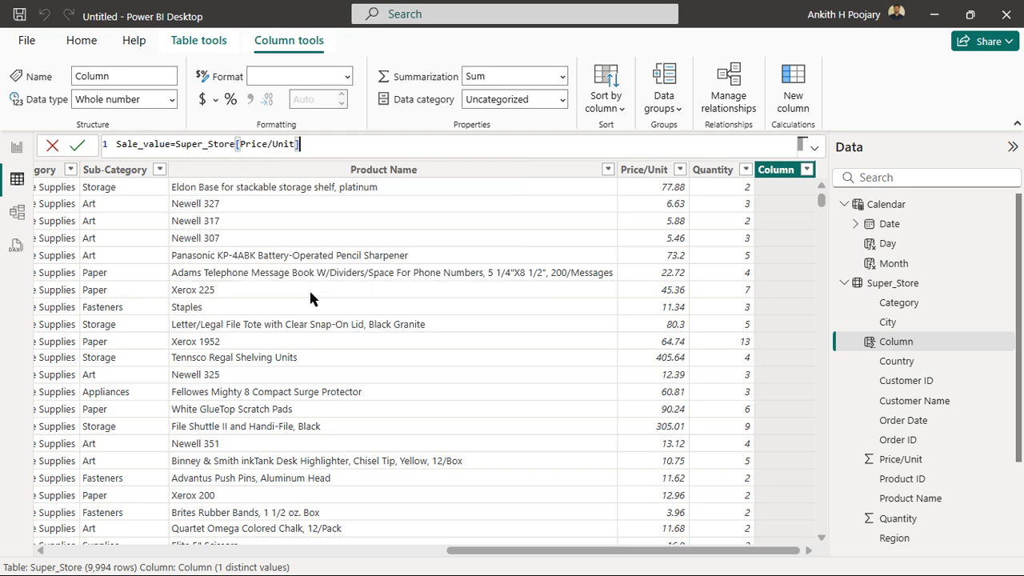
text(*qua)
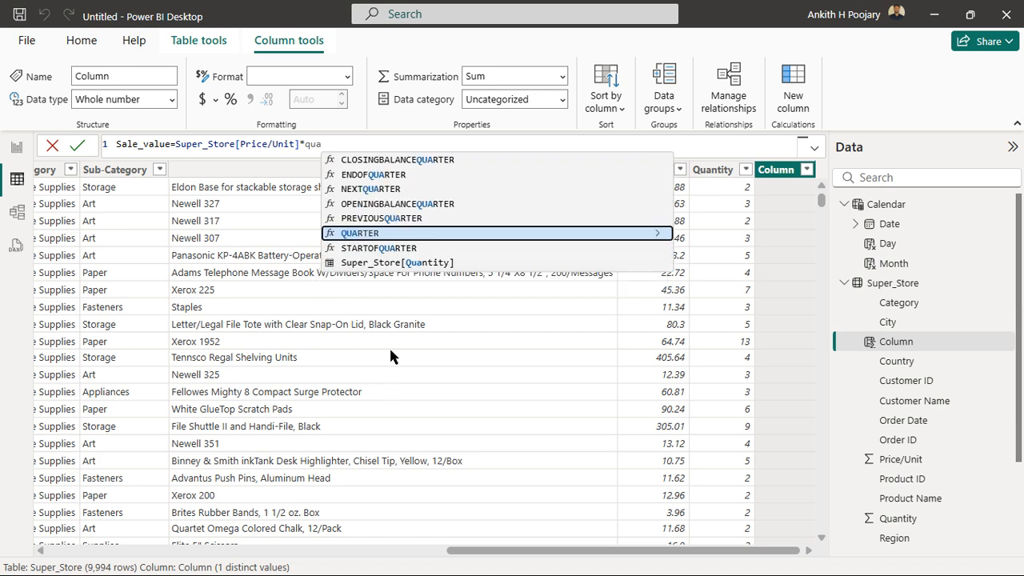
click(392, 262)
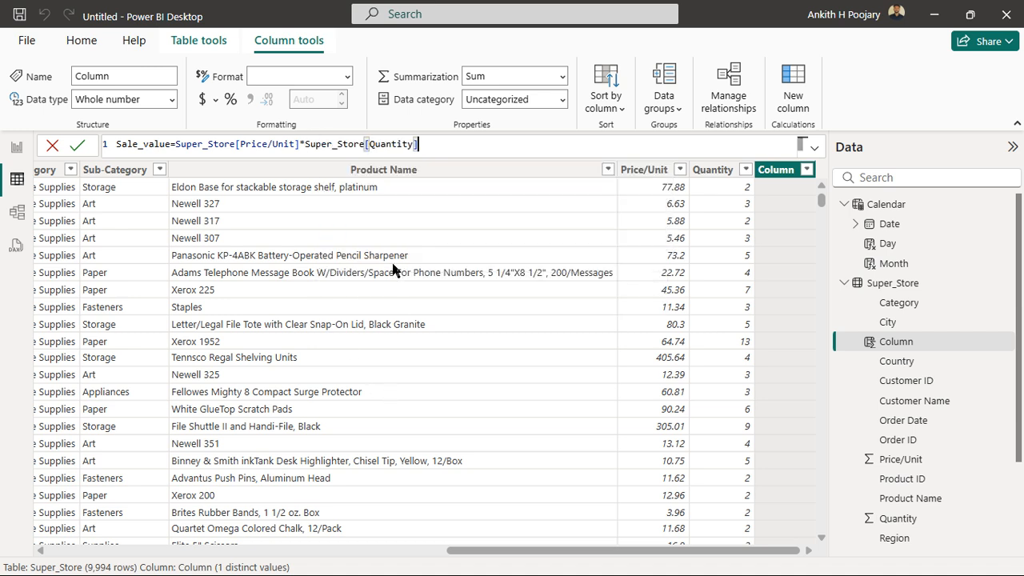
click(76, 144)
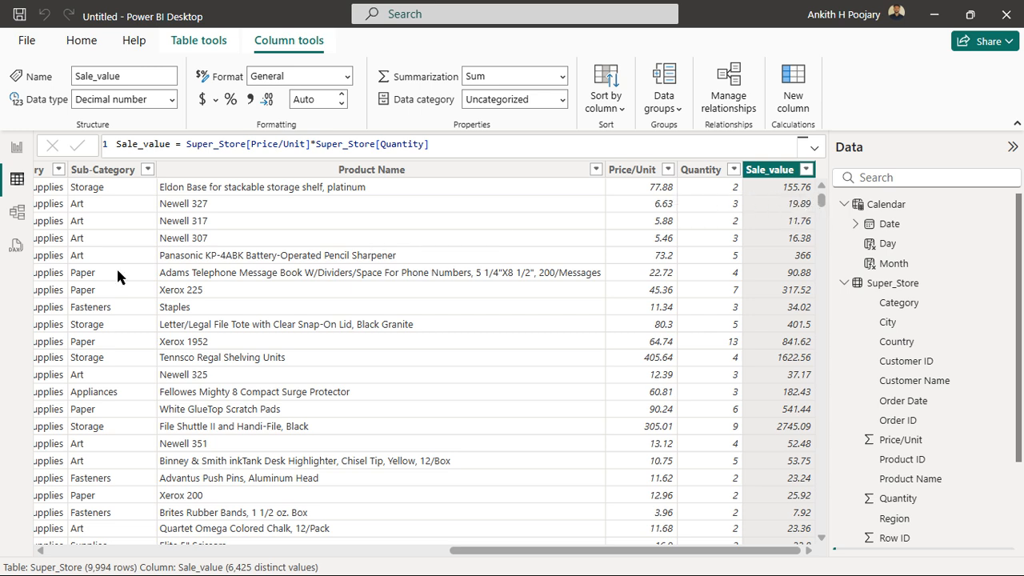
Step: Create a measure on the Super_Store table with the formula 01_Total_Sales = SUMX(Super_Store,Super_Store[Quantity]*Super_Store[Price/Unit])
click(15, 150)
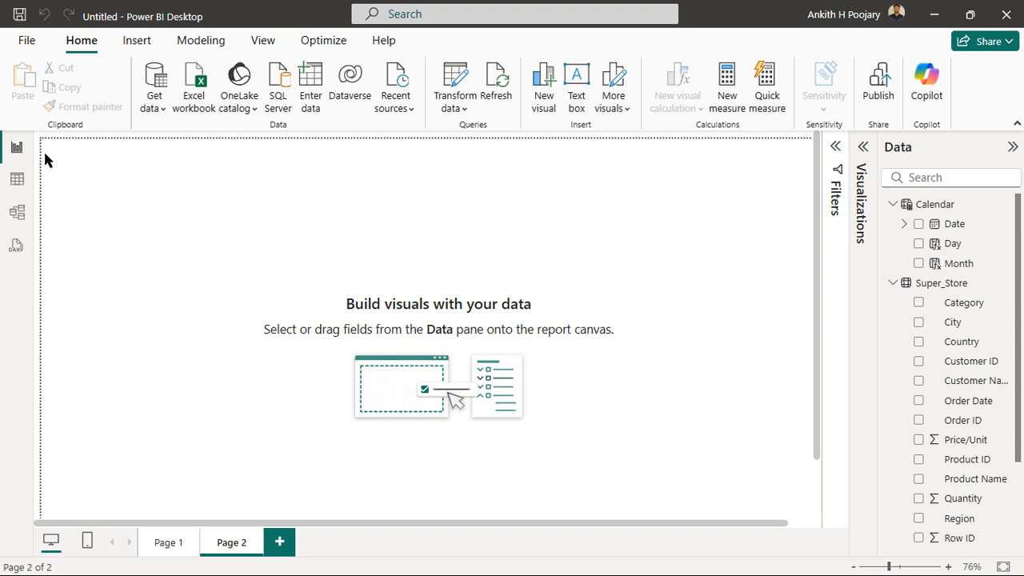
right_click(934, 290)
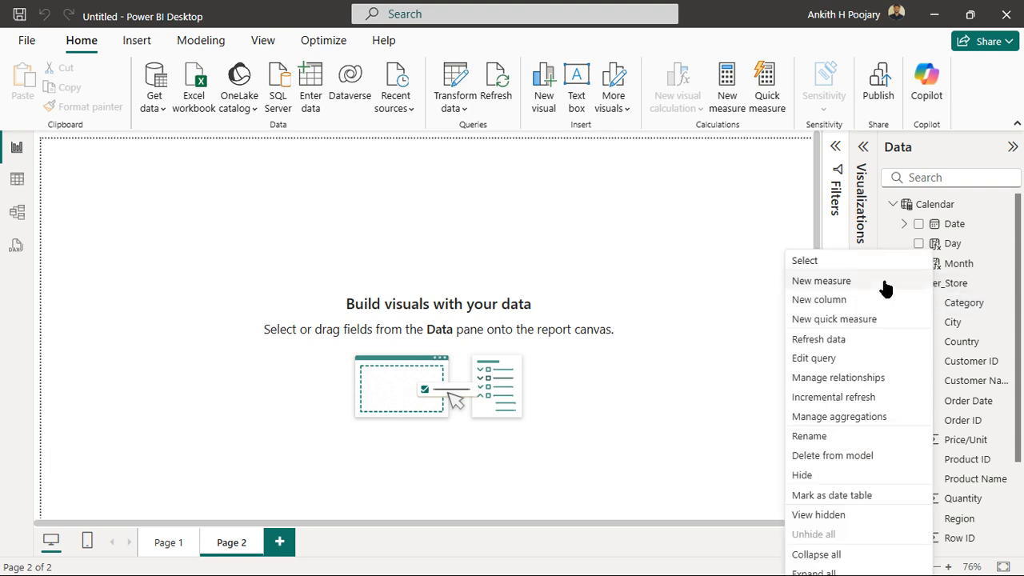
click(824, 284)
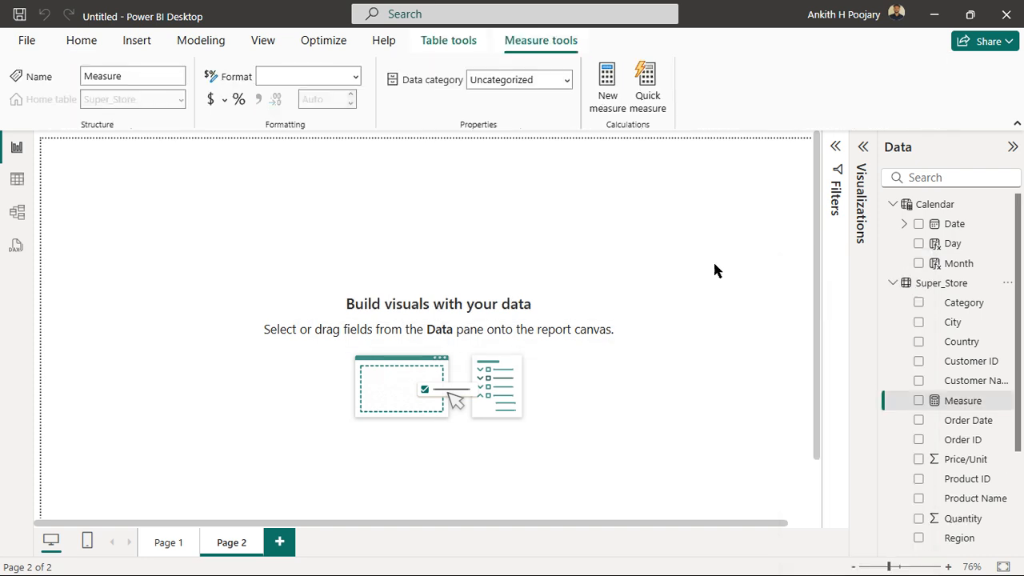
key(BackSpace)
text(01)
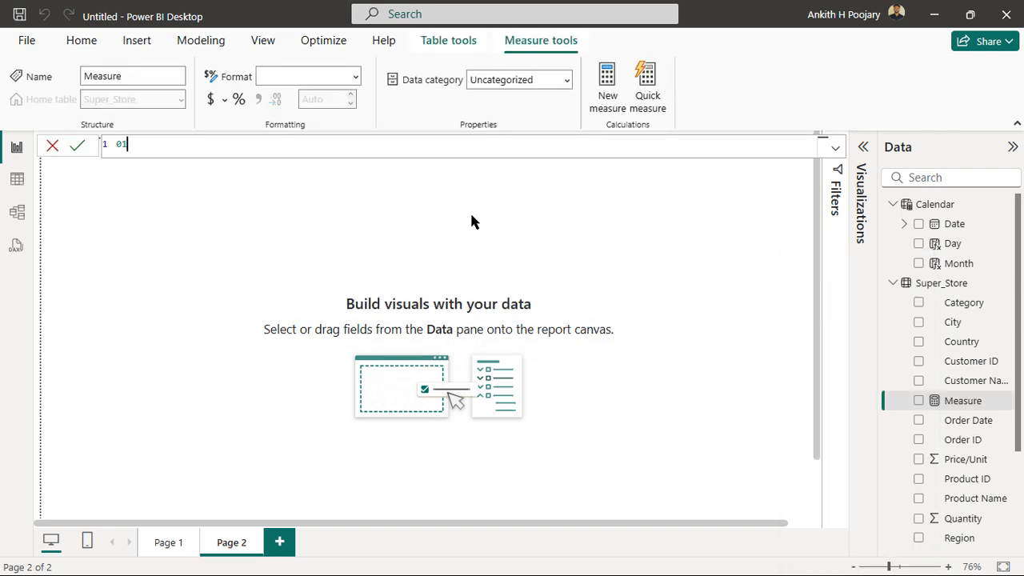
text(_Total_Sales=)
text(sumx)
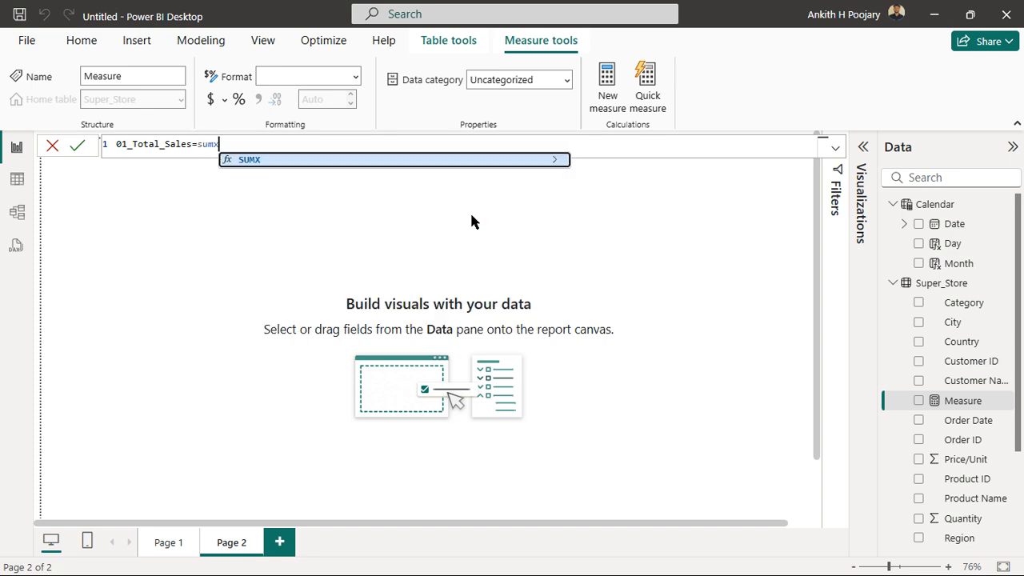
text(()
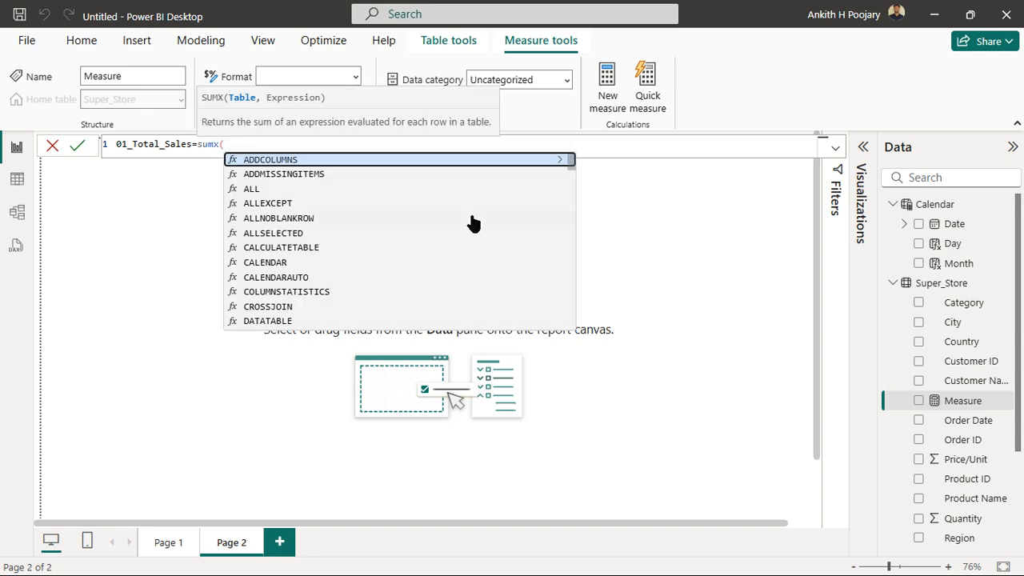
text(su)
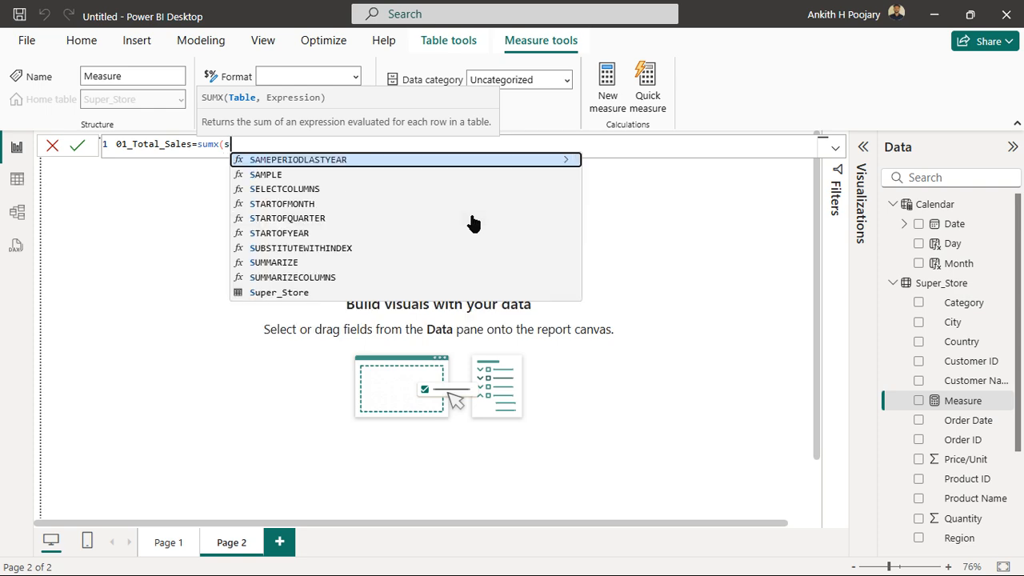
text(p)
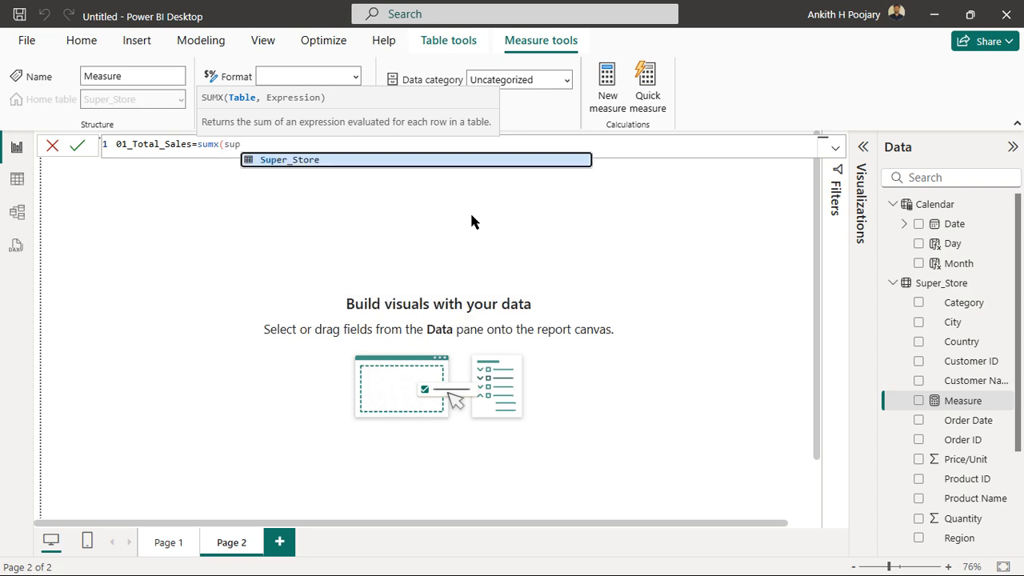
click(311, 164)
text(,)
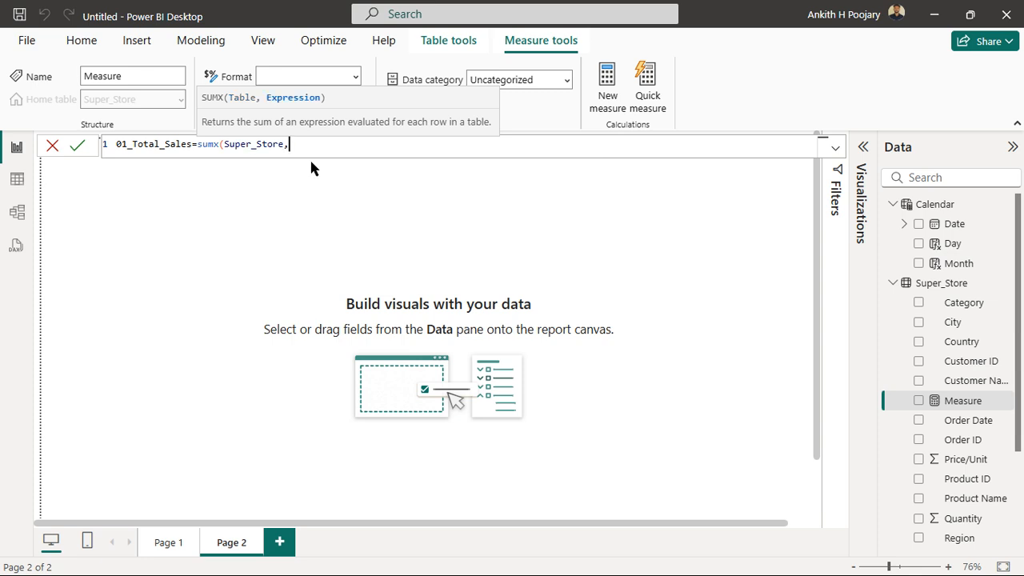
text(quan)
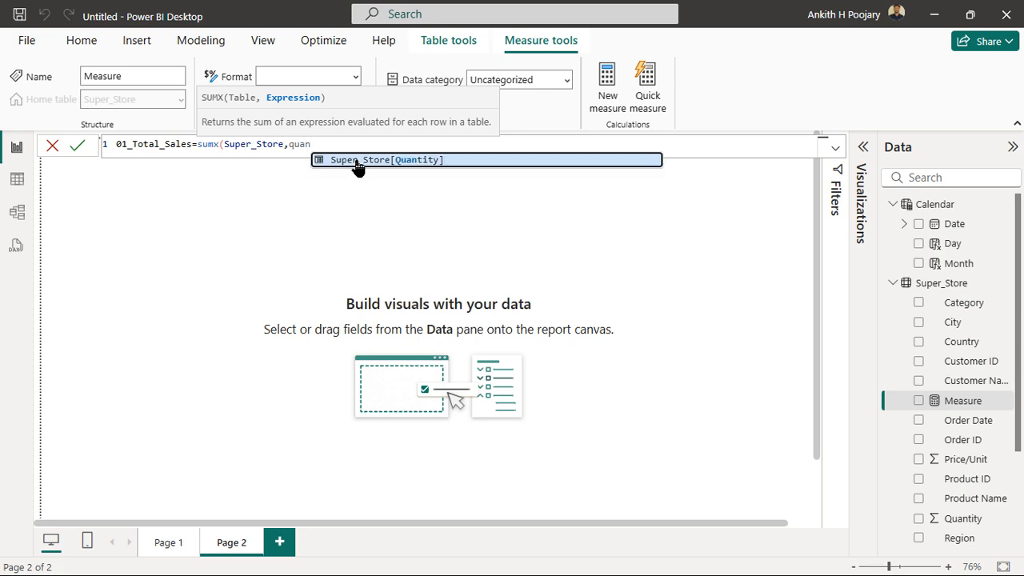
click(357, 161)
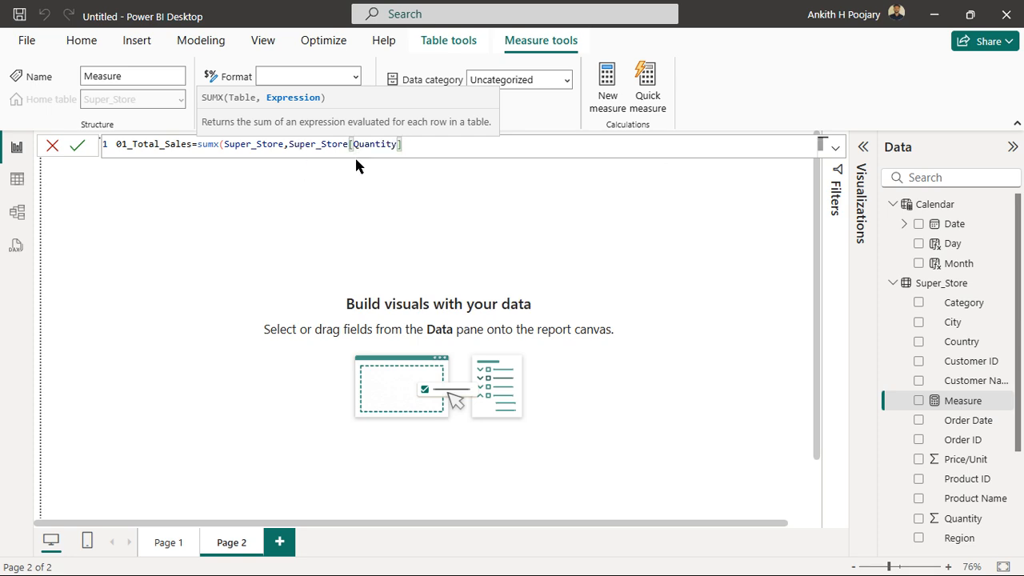
text(*pric)
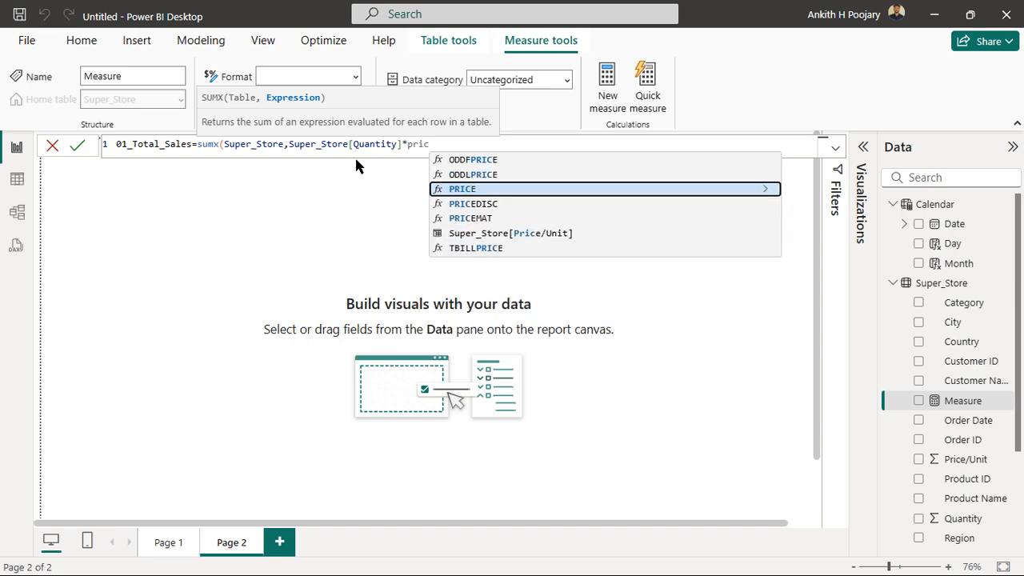
click(480, 233)
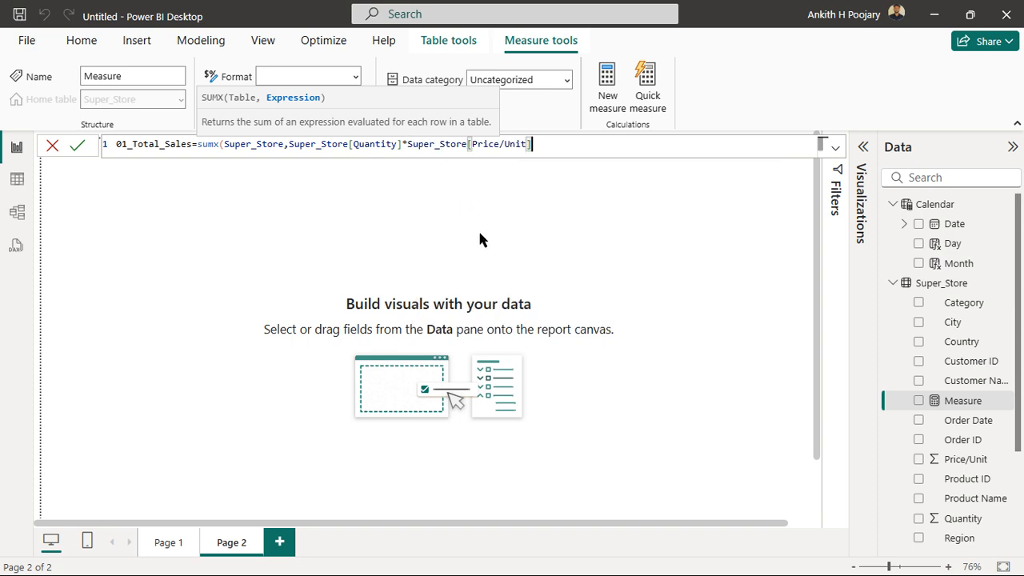
text())
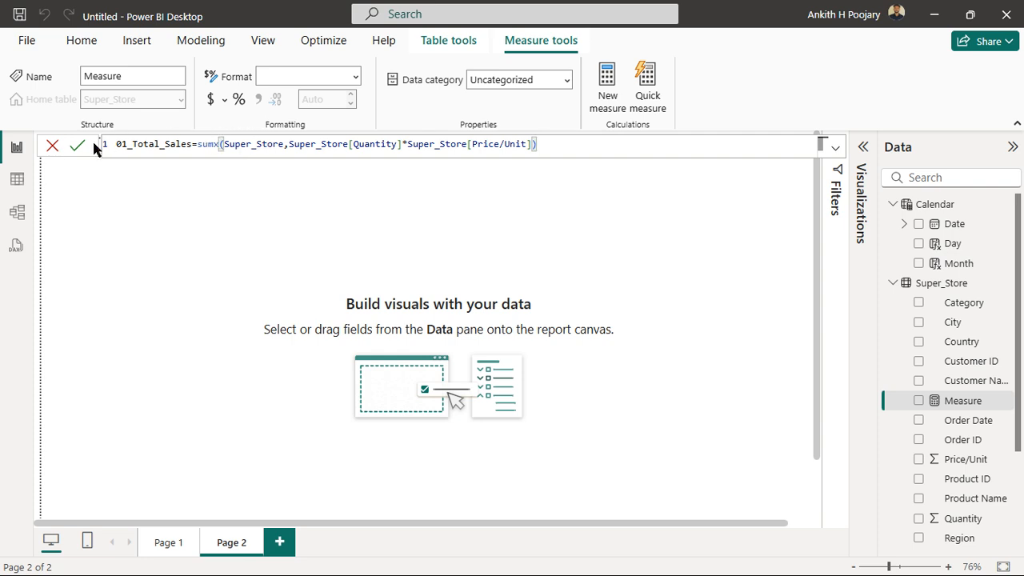
click(77, 146)
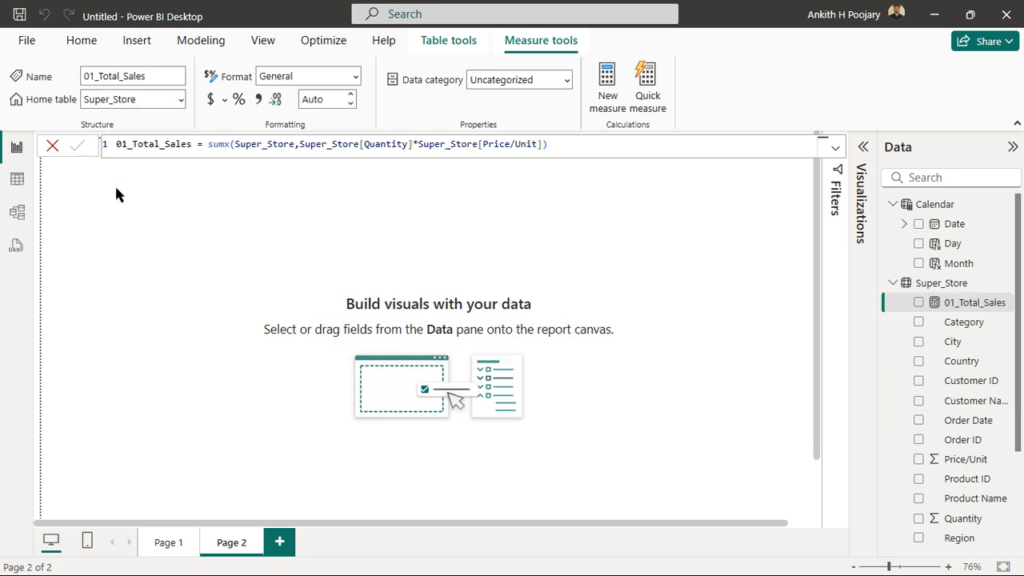
click(153, 229)
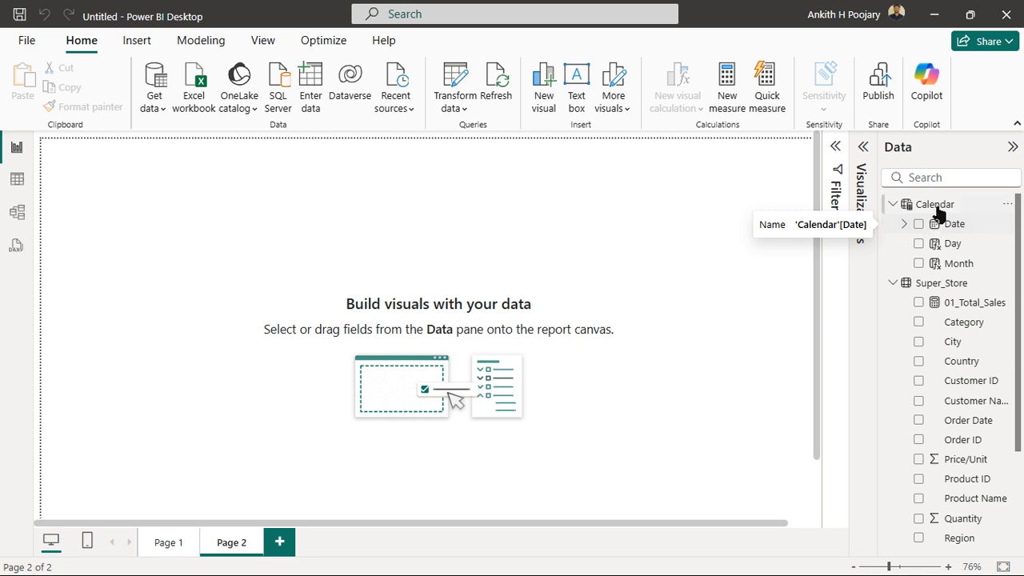
Step: Insert a matrix visual on Page 2 with the Calendar table's Date field as its rows and enlarge it
click(835, 149)
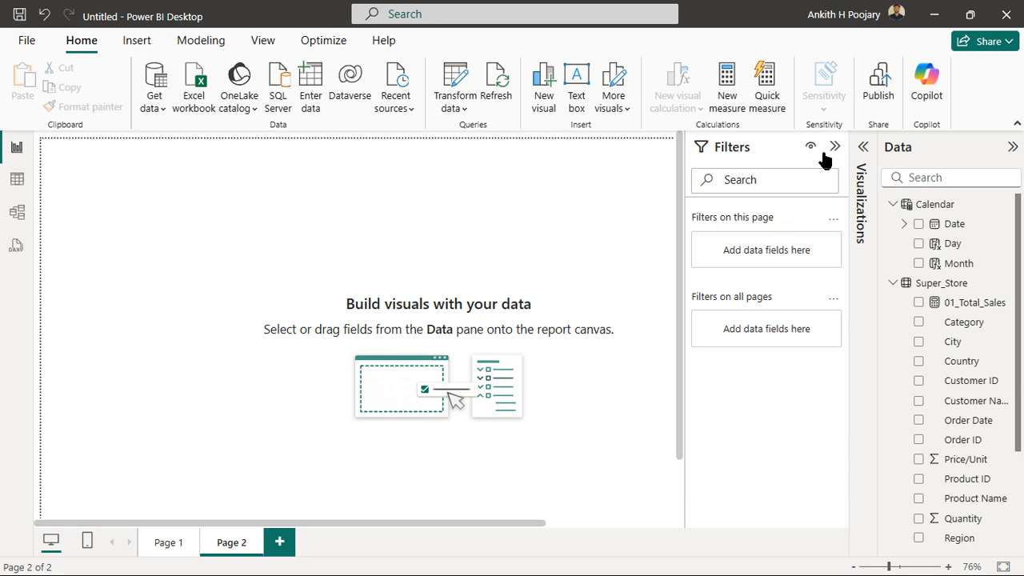
click(863, 149)
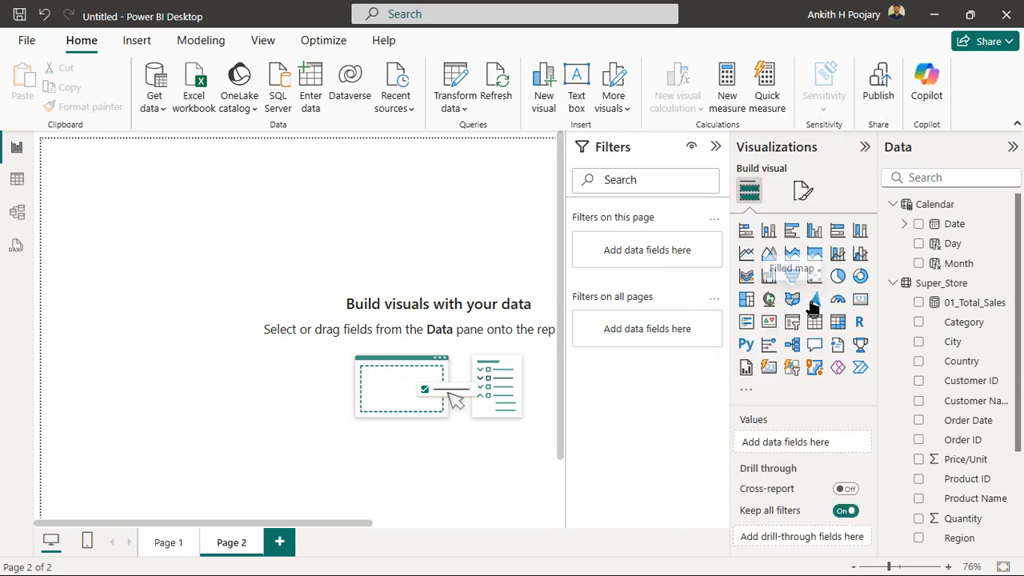
click(838, 321)
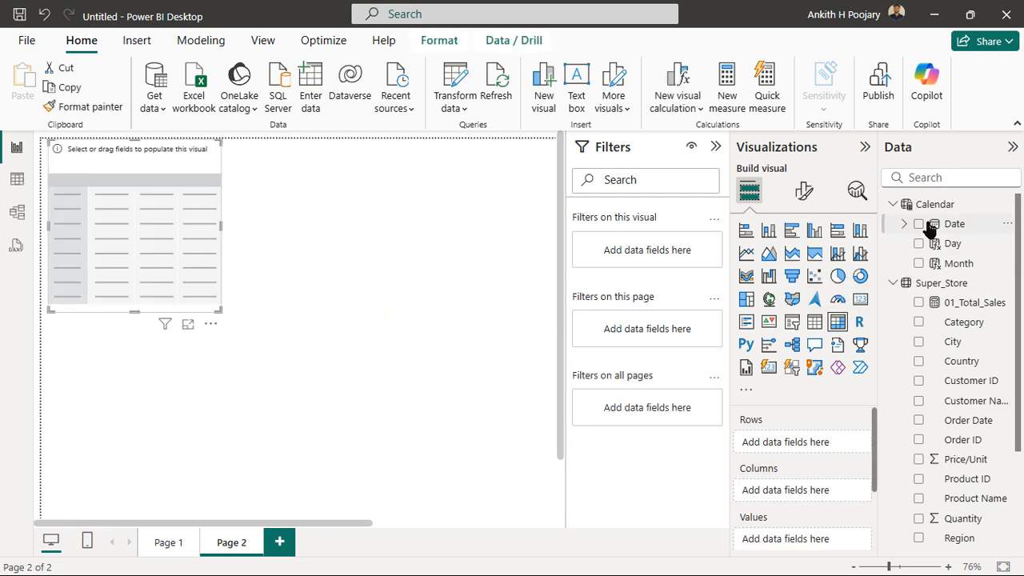
drag(927, 226, 784, 442)
drag(220, 308, 257, 386)
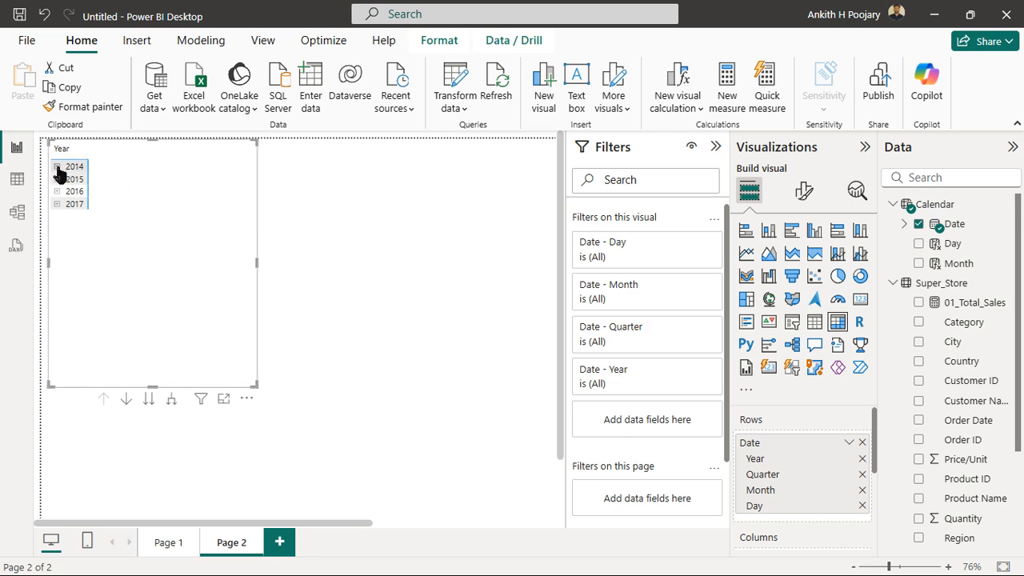
Step: Expand the entire year level of the matrix rows down to the next level of the date hierarchy
right_click(59, 174)
mouse_move(83, 196)
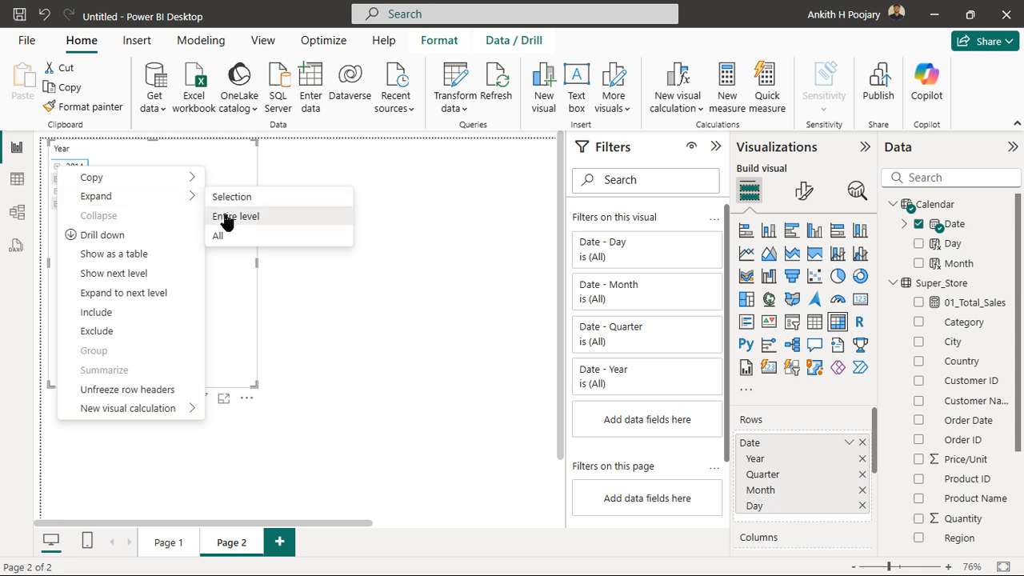
click(226, 218)
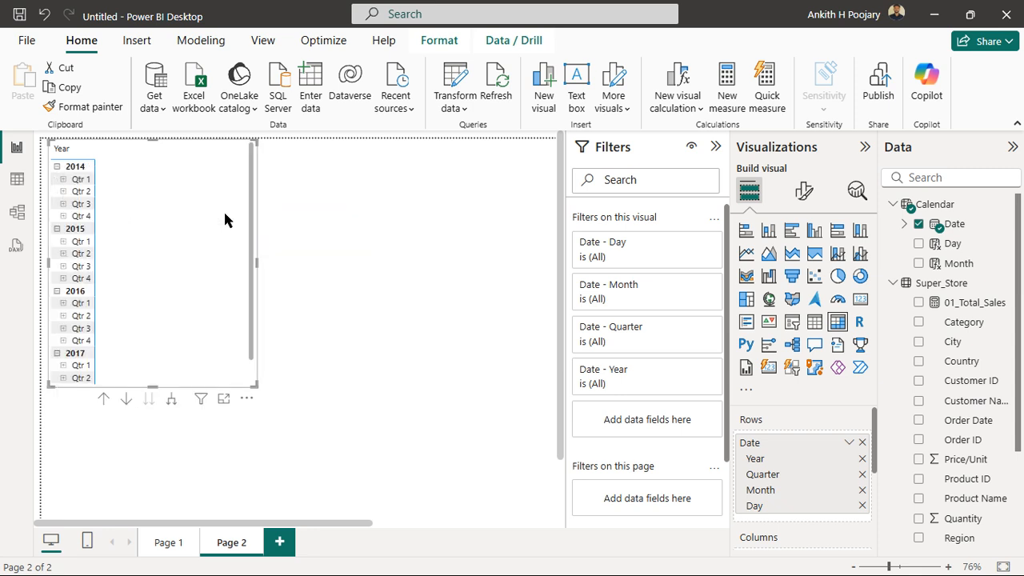
Step: Remove Day and Quarter from the matrix's row hierarchy, keeping Year and Month, and enlarge the visual further
click(862, 506)
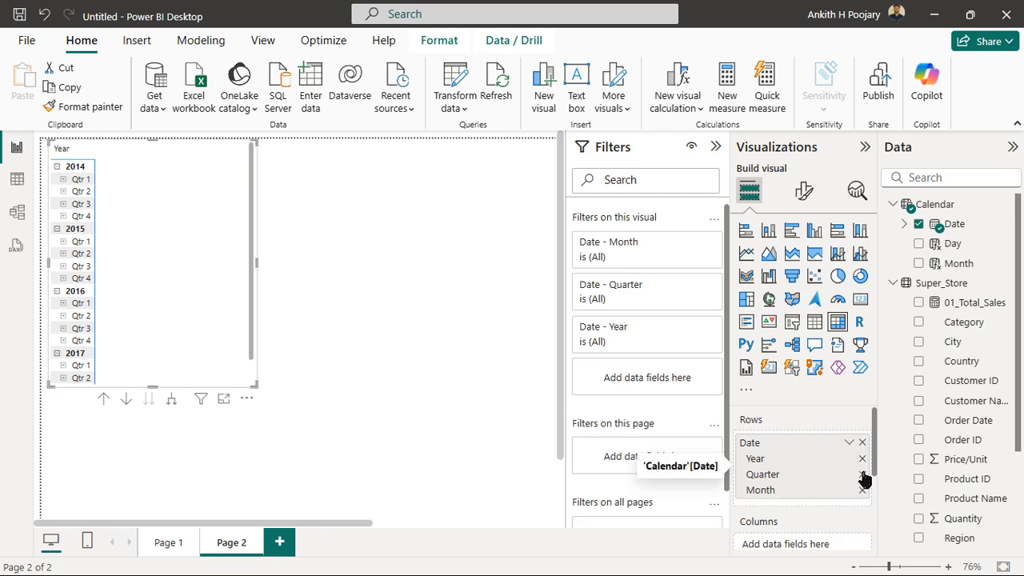
click(862, 474)
drag(253, 385, 309, 445)
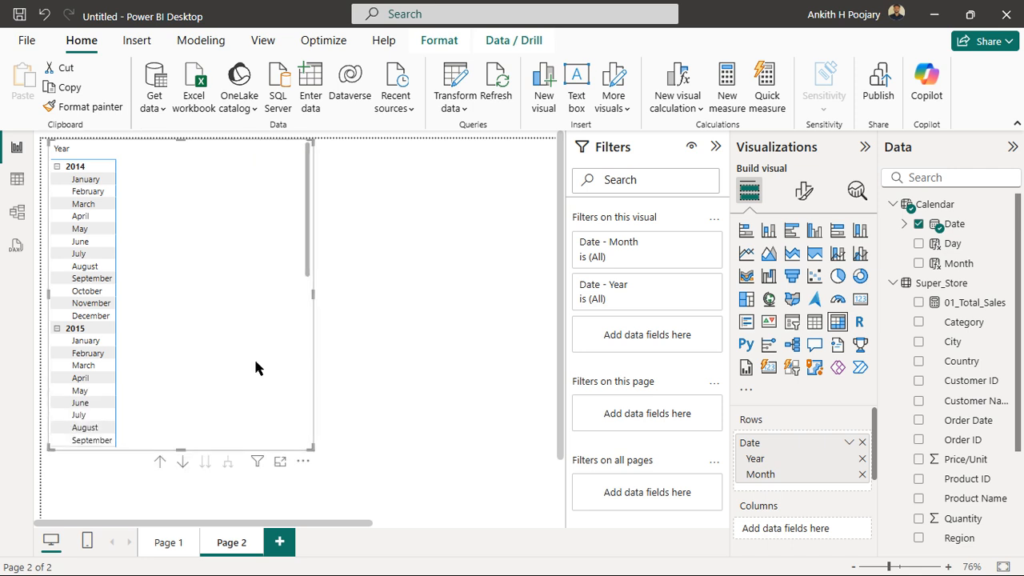
Step: Add the 01_Total_Sales measure to the matrix as its values
scroll(256, 367, up, 5)
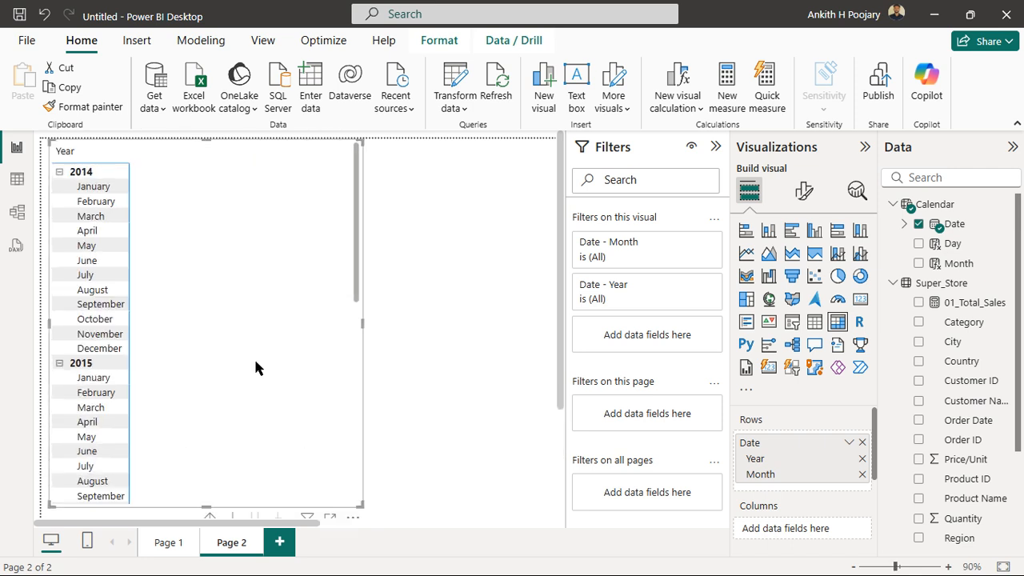
scroll(256, 368, up, 1)
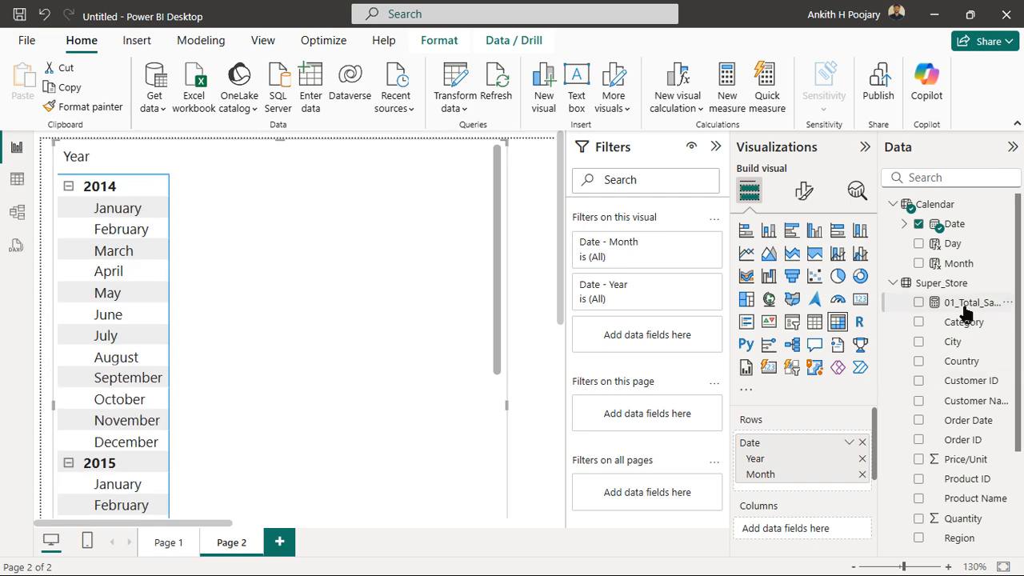
scroll(821, 428, down, 3)
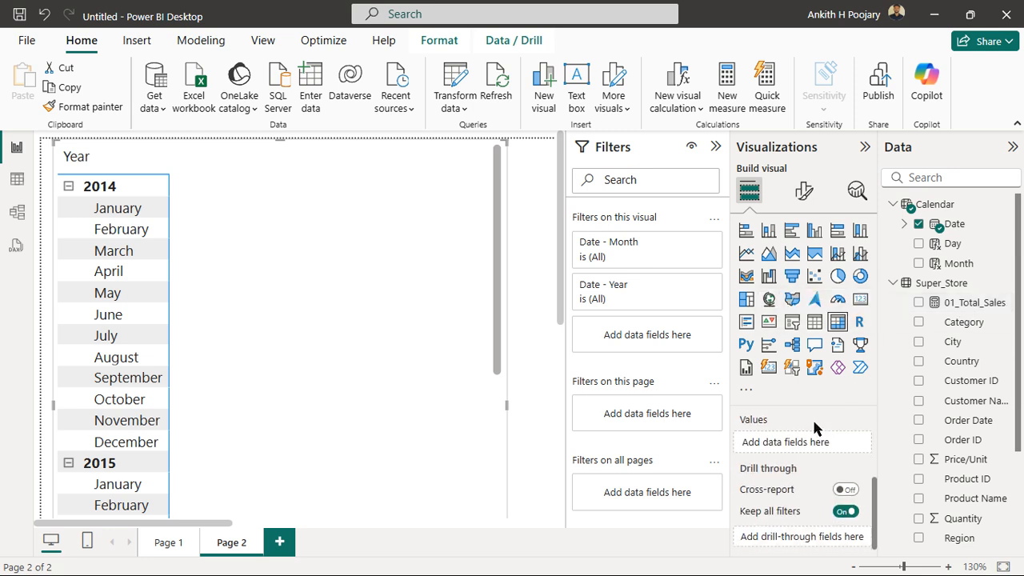
drag(966, 308, 820, 445)
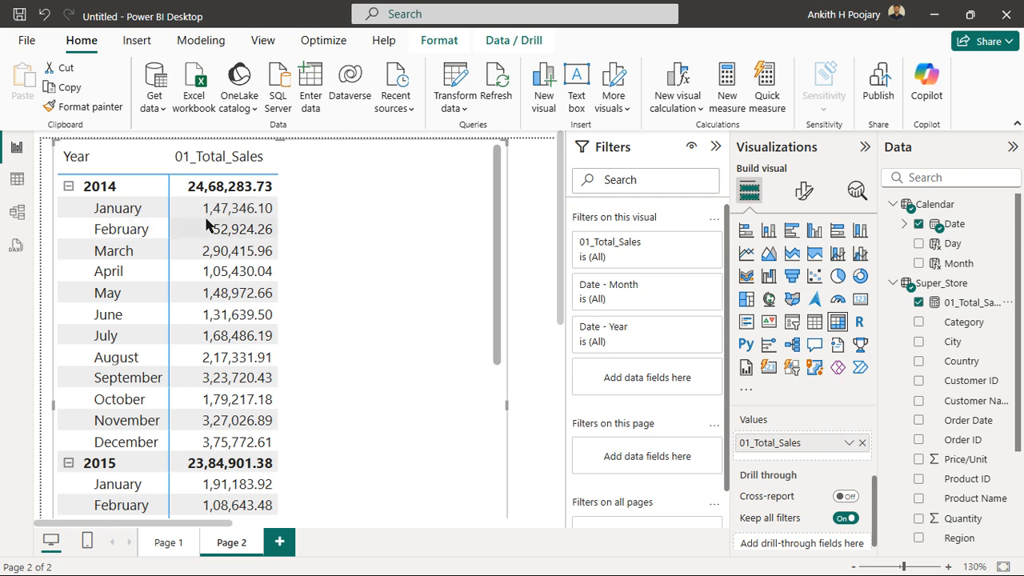
Step: Set the position of the matrix's row subtotals to Bottom
click(805, 190)
scroll(759, 380, down, 3)
scroll(759, 380, down, 1)
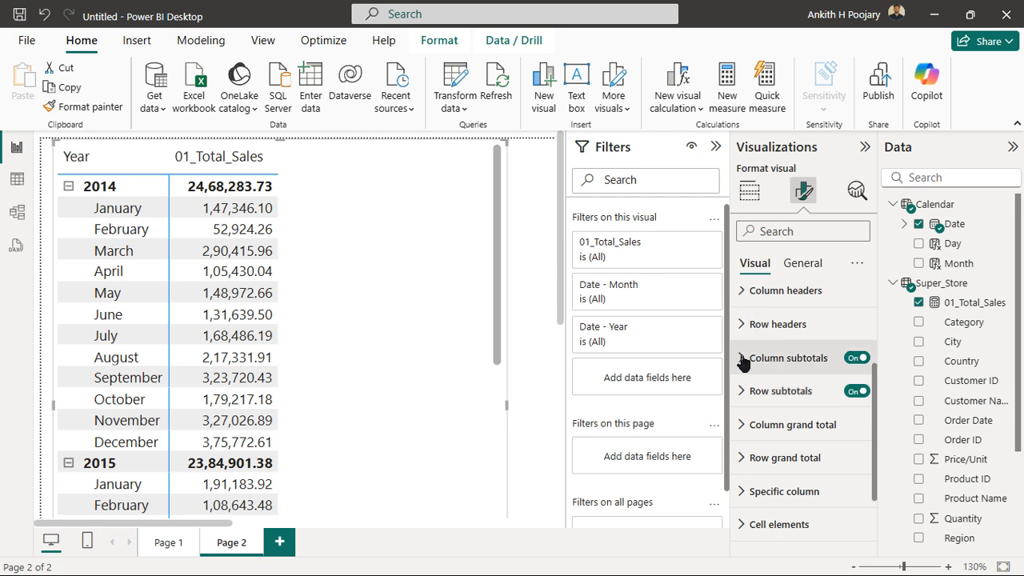
scroll(744, 352, up, 1)
click(741, 410)
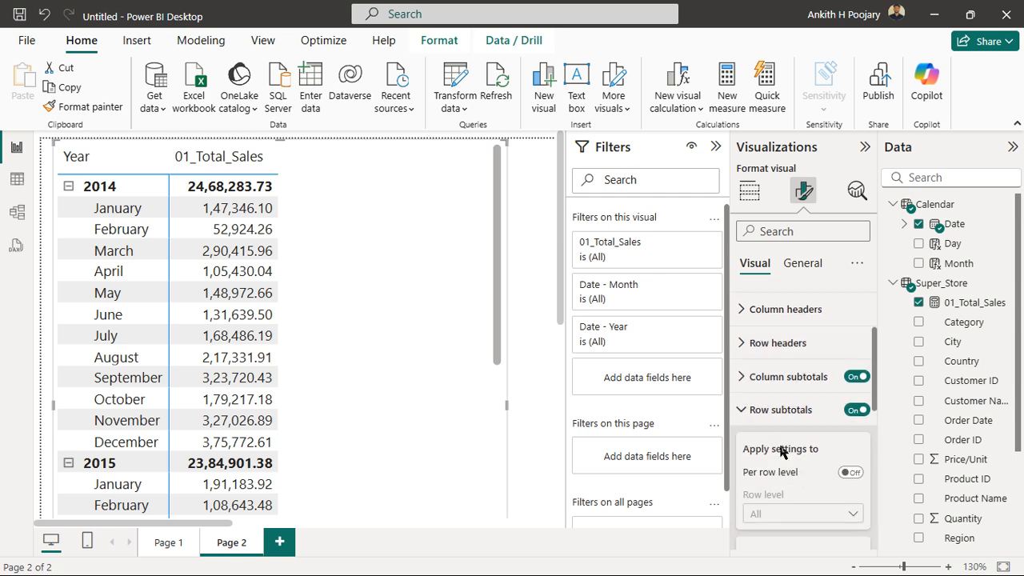
scroll(778, 441, down, 1)
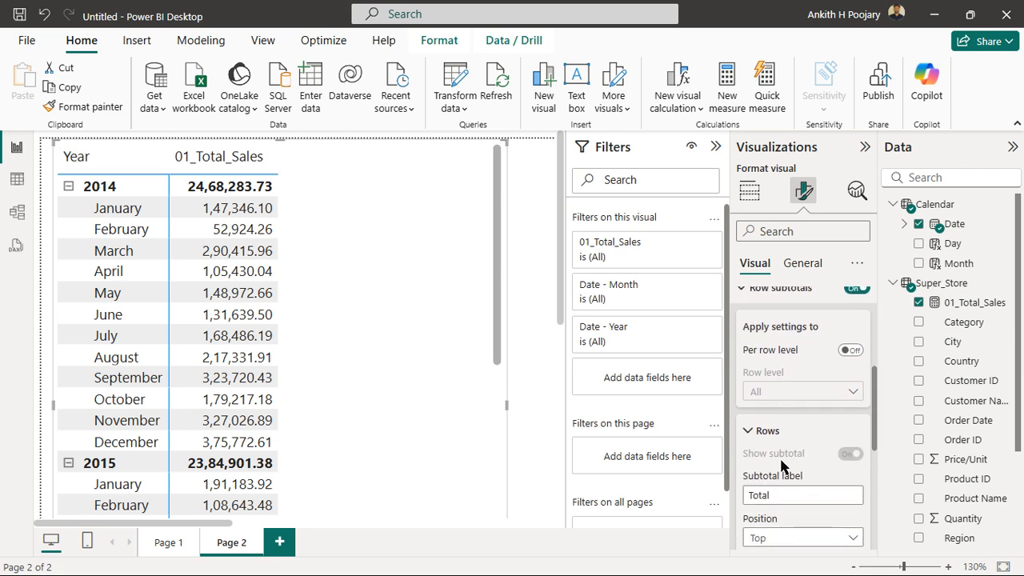
scroll(801, 455, down, 1)
click(799, 455)
click(766, 493)
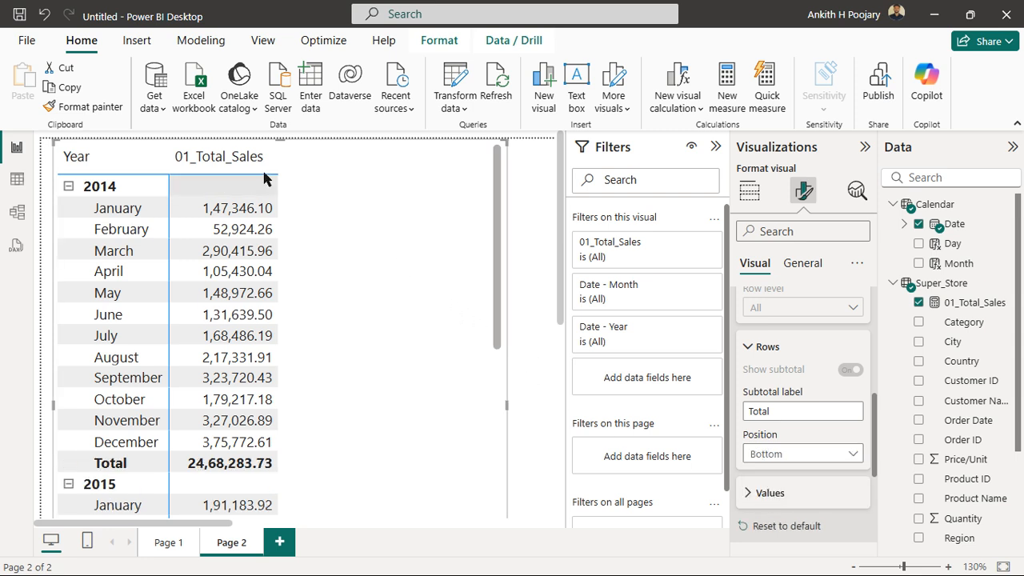
Step: Collapse the report filters and return from the matrix's formatting options to its field setup
click(717, 146)
scroll(931, 383, down, 2)
scroll(930, 383, down, 1)
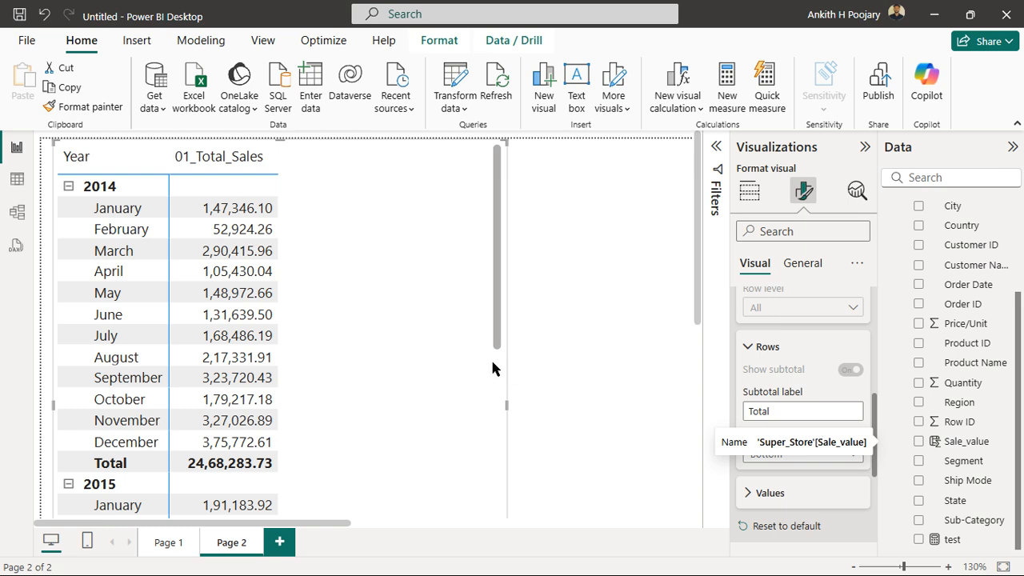
scroll(776, 436, up, 2)
scroll(782, 432, up, 5)
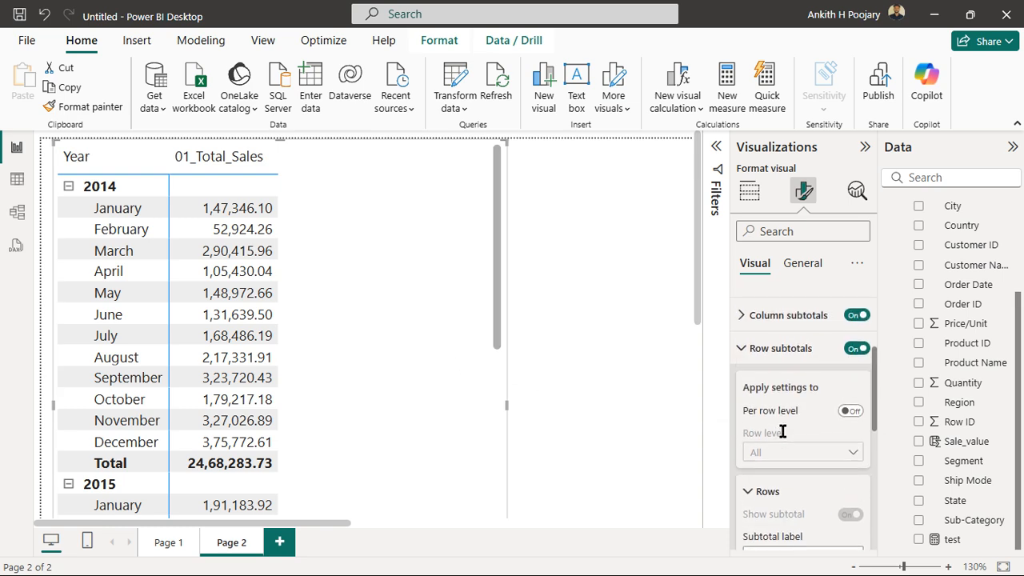
click(749, 193)
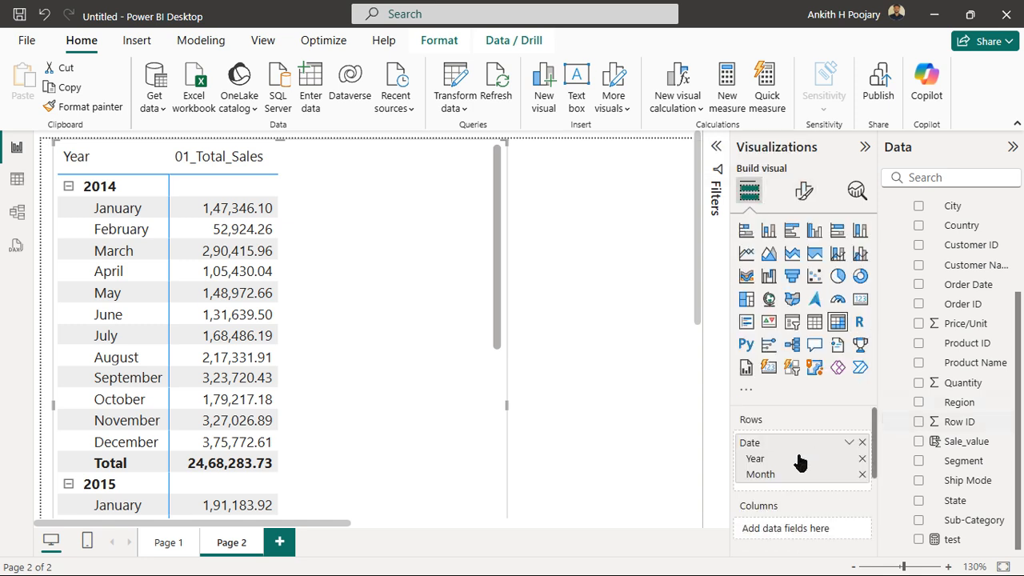
Step: Try Sale_value as a second value in the matrix, view its aggregation options, and remove it again
scroll(792, 460, down, 5)
drag(963, 442, 792, 463)
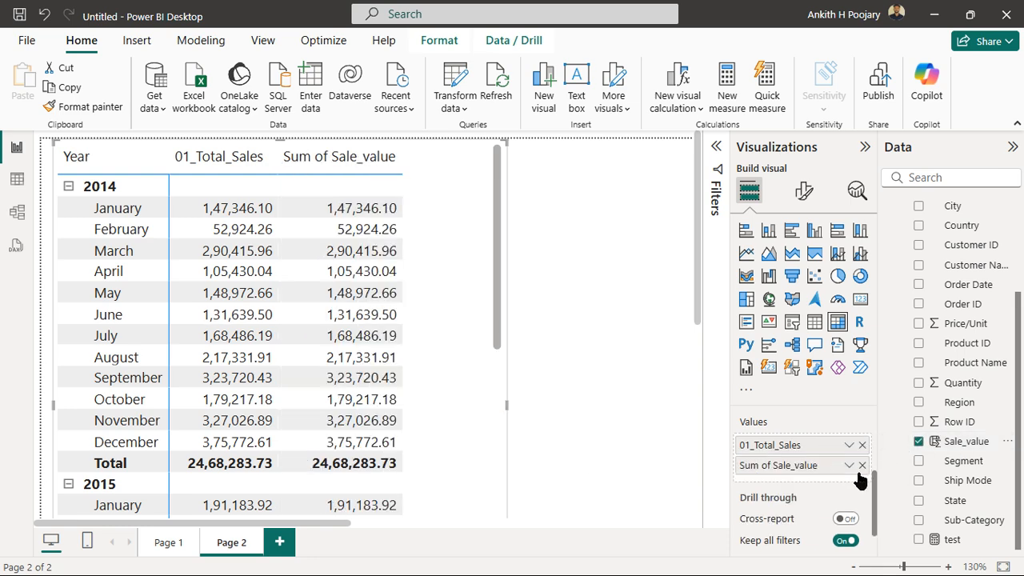
click(849, 466)
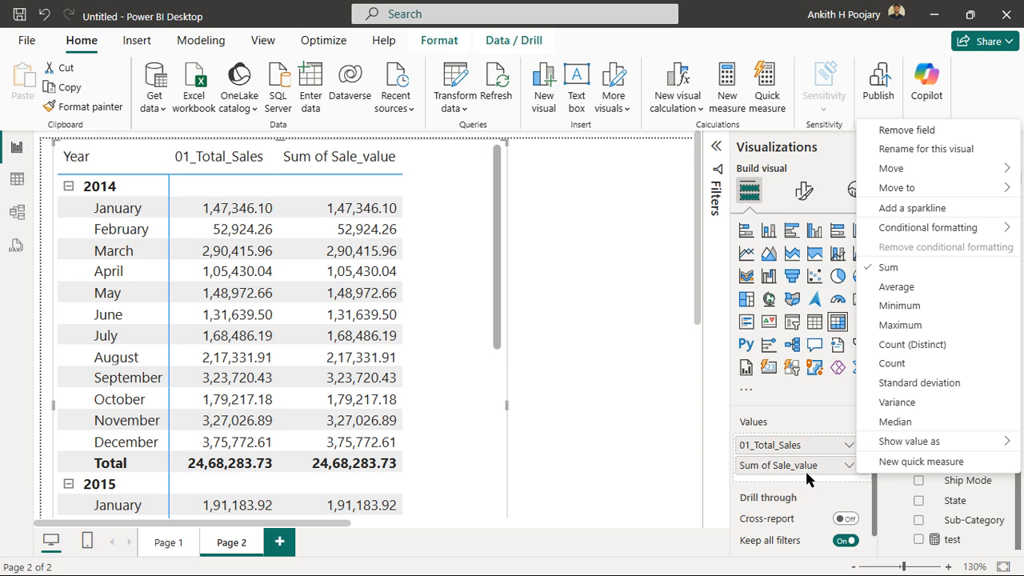
click(603, 441)
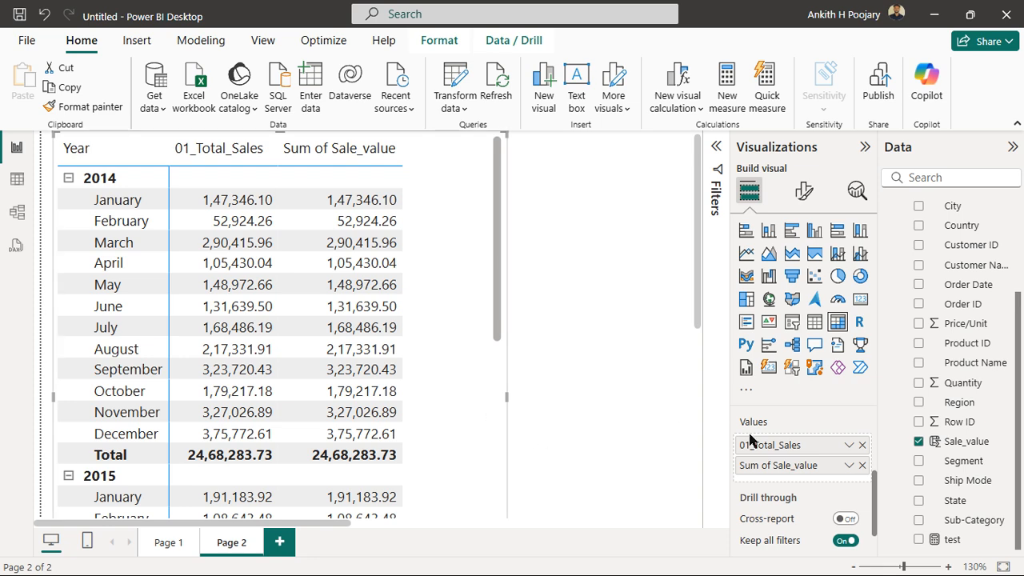
click(862, 466)
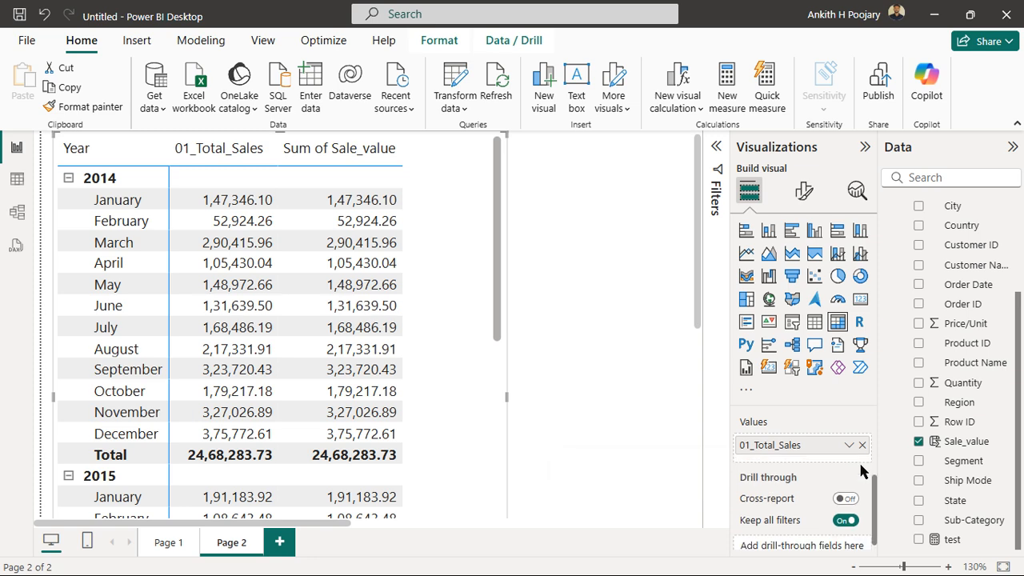
Step: Review the TOTALYTD notes on Page 1 and widen the matrix on Page 2
click(169, 544)
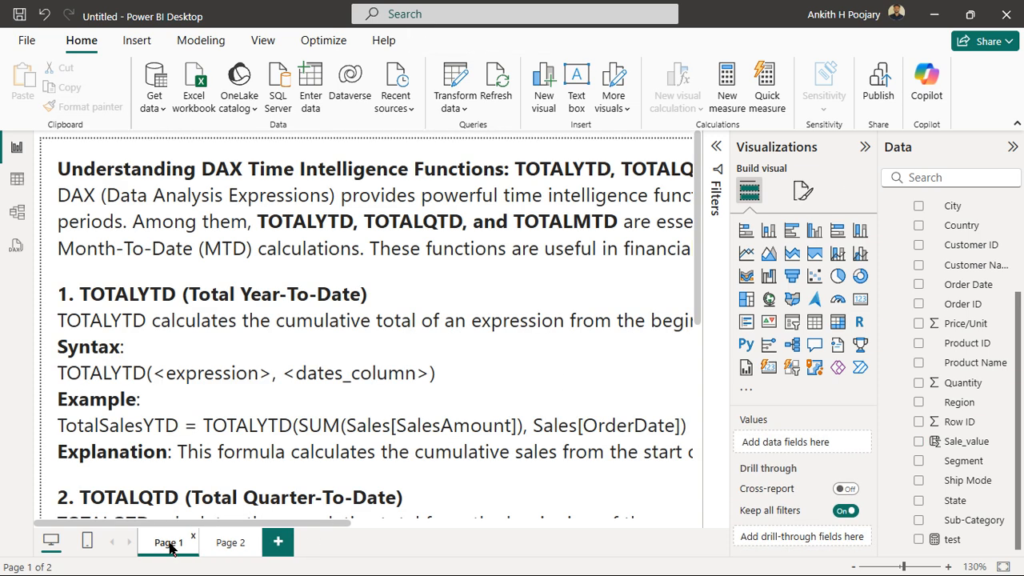
click(231, 543)
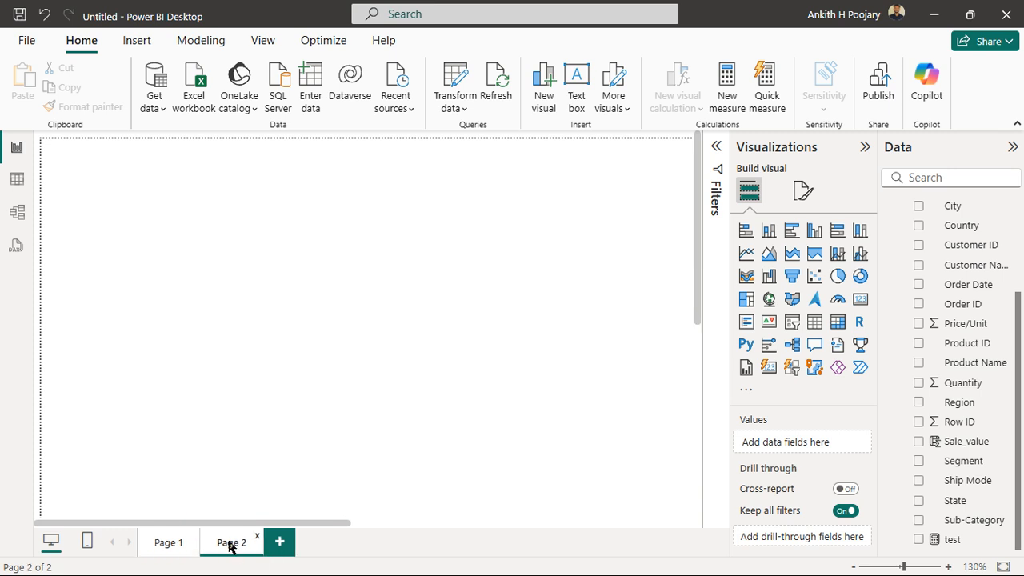
click(504, 356)
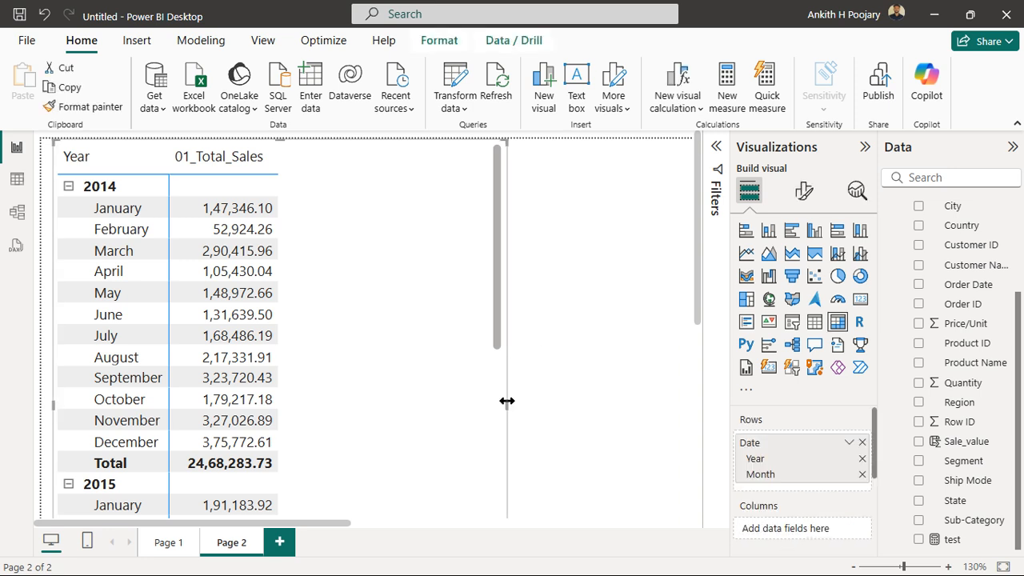
drag(517, 407, 563, 400)
Step: Create a new measure in the Super_Store table named 02_Total_YTD_Sales
scroll(951, 268, up, 3)
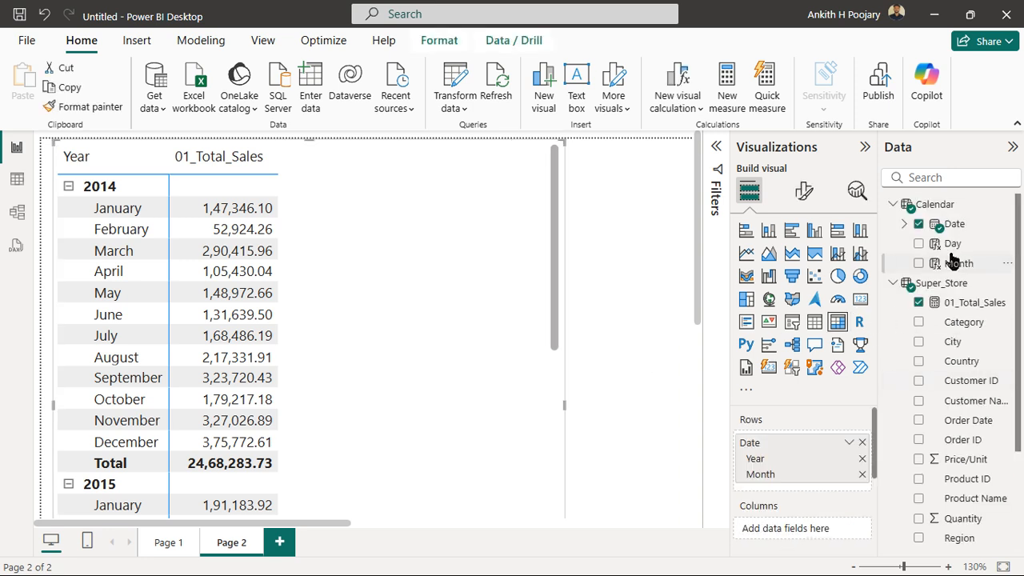
right_click(947, 290)
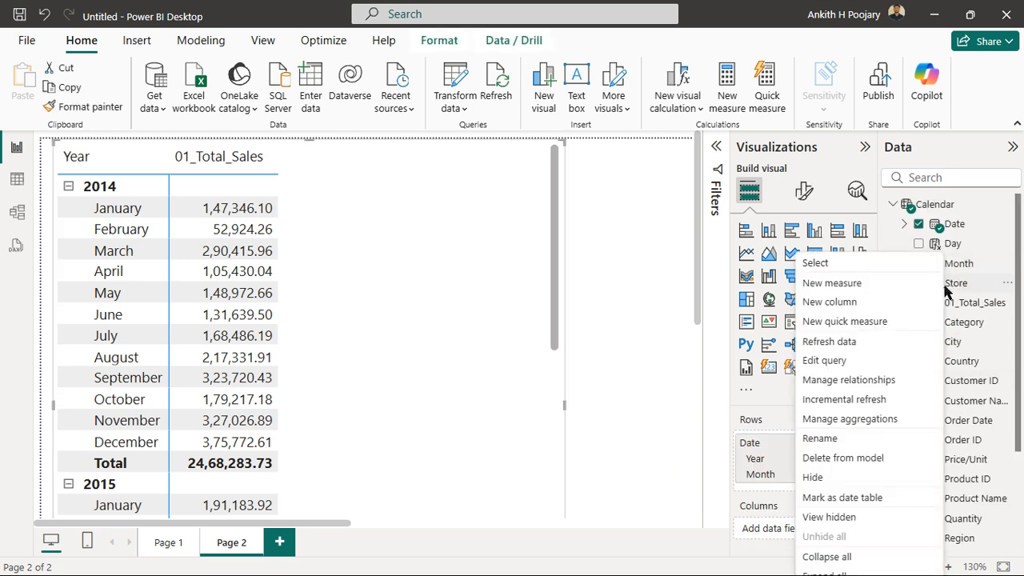
click(846, 288)
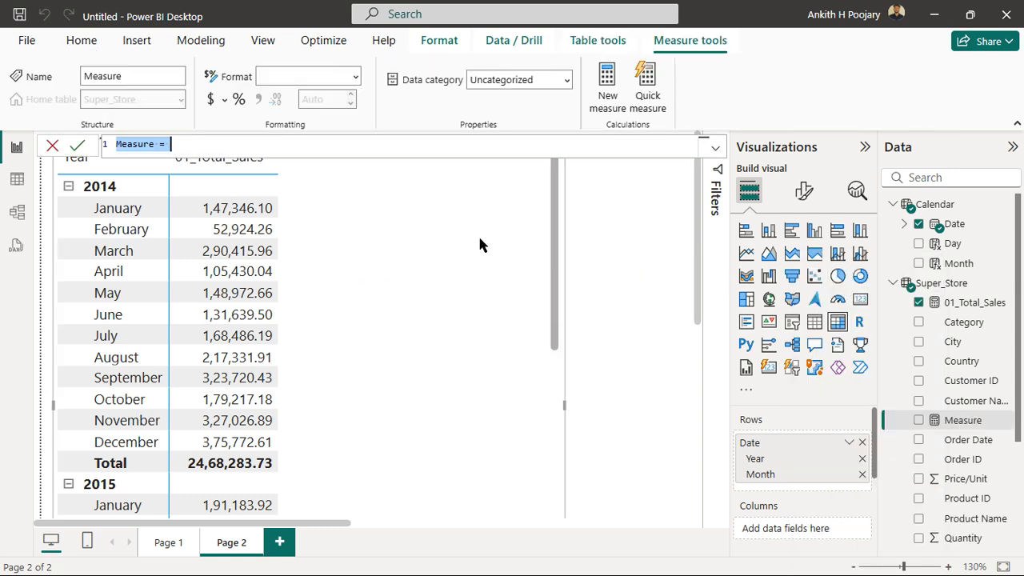
text(02_Total_YTD_Sales)
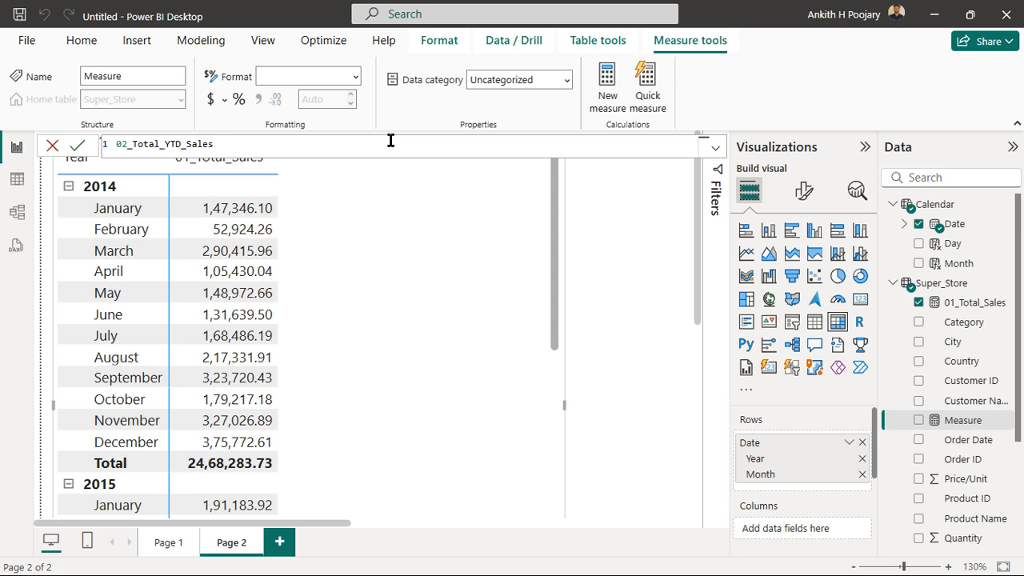
Step: Define the 02_Total_YTD_Sales measure as TOTALYTD([01_Total_Sales],'Calendar'[Date]) and commit the formula
text(tot)
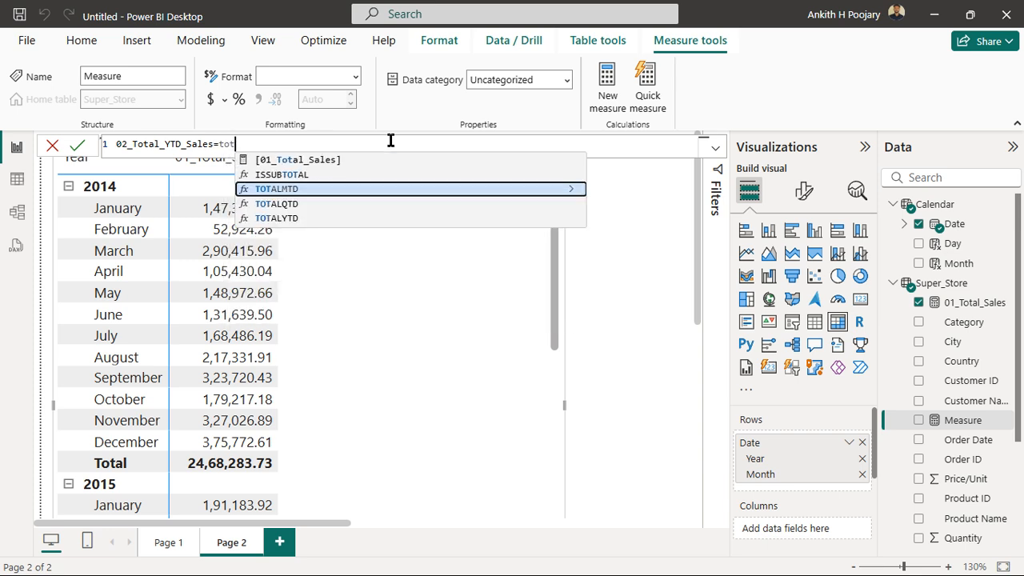
click(280, 216)
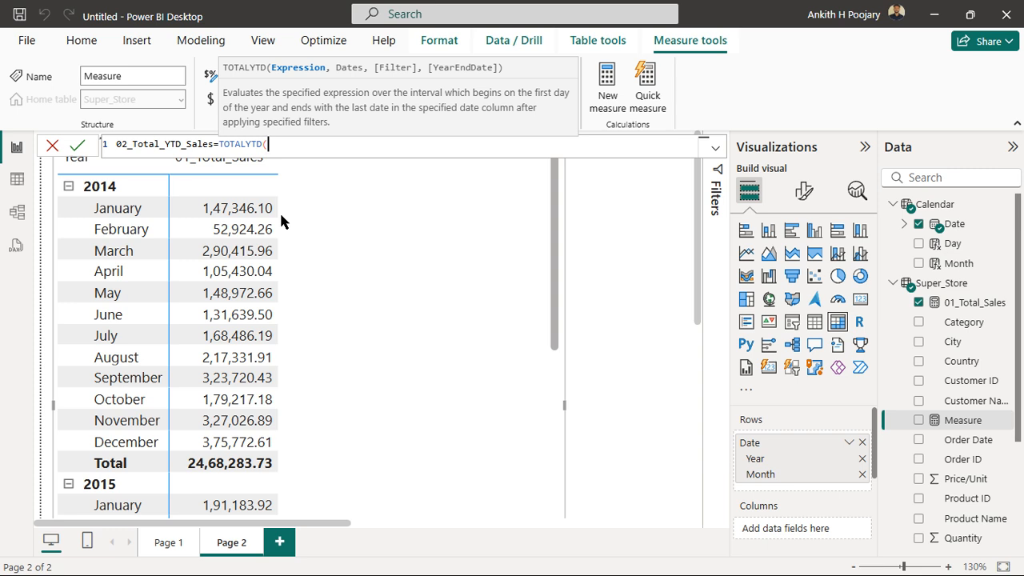
text(tota)
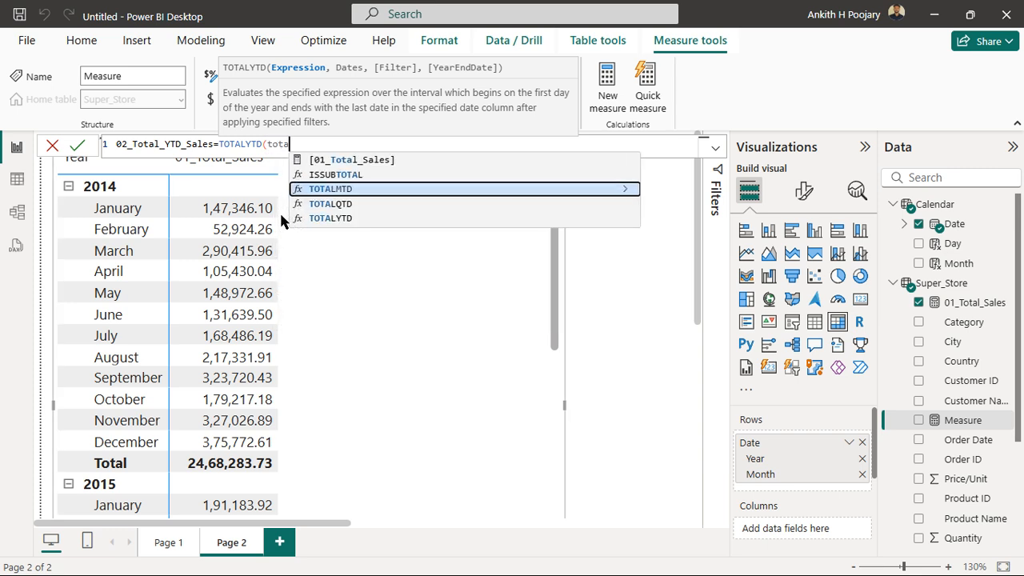
click(334, 160)
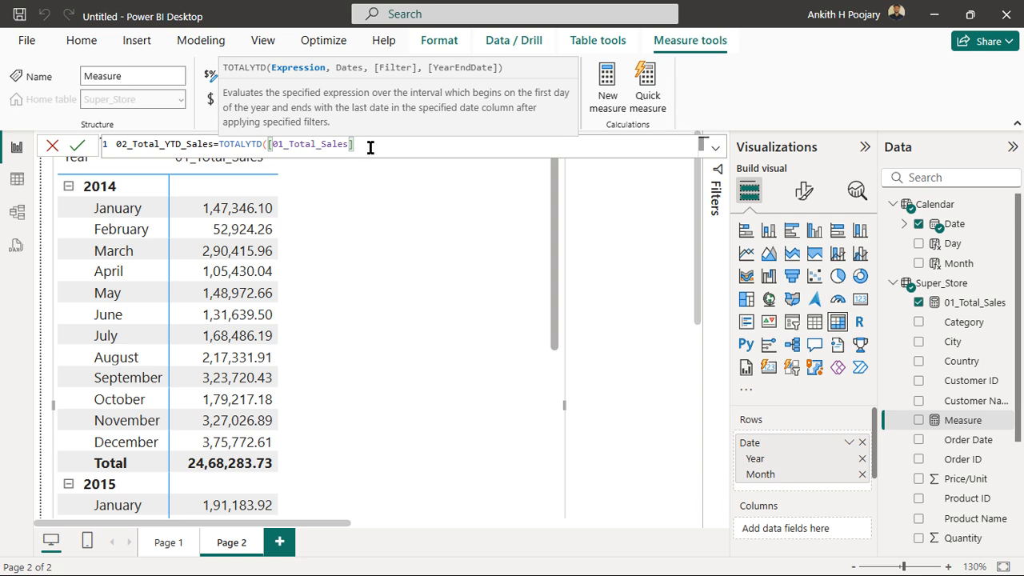
text(,)
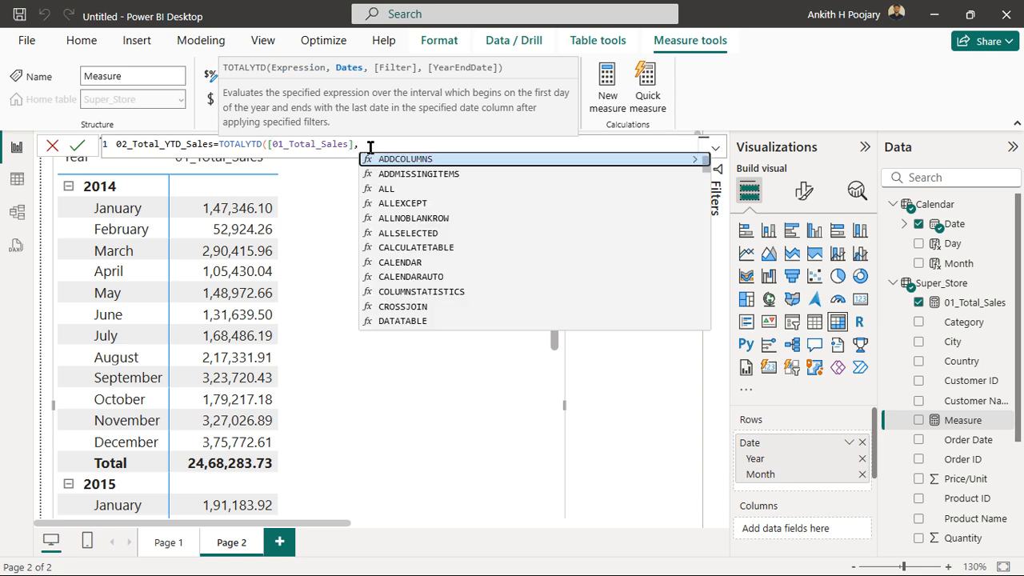
text(dat)
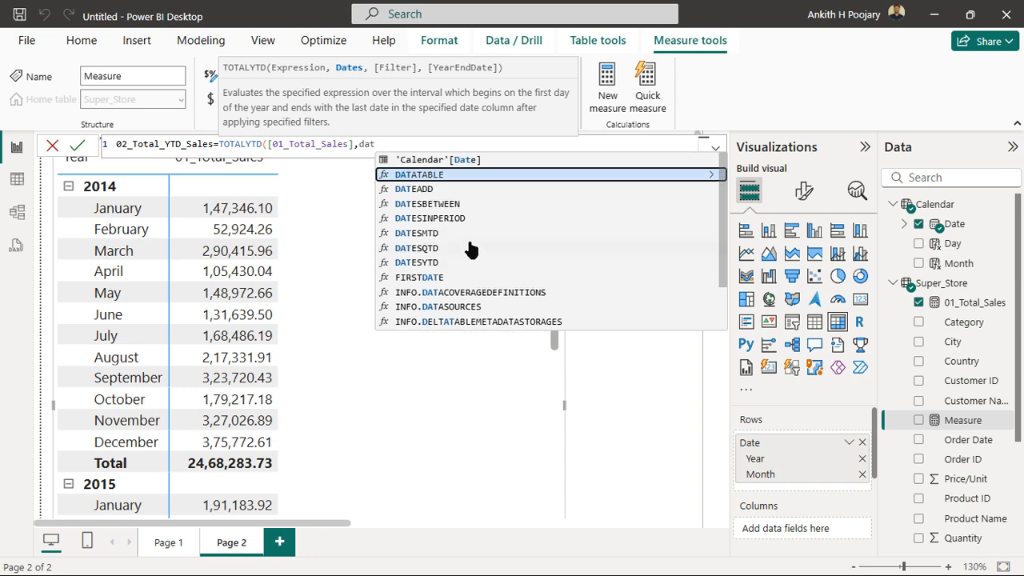
click(450, 161)
text())
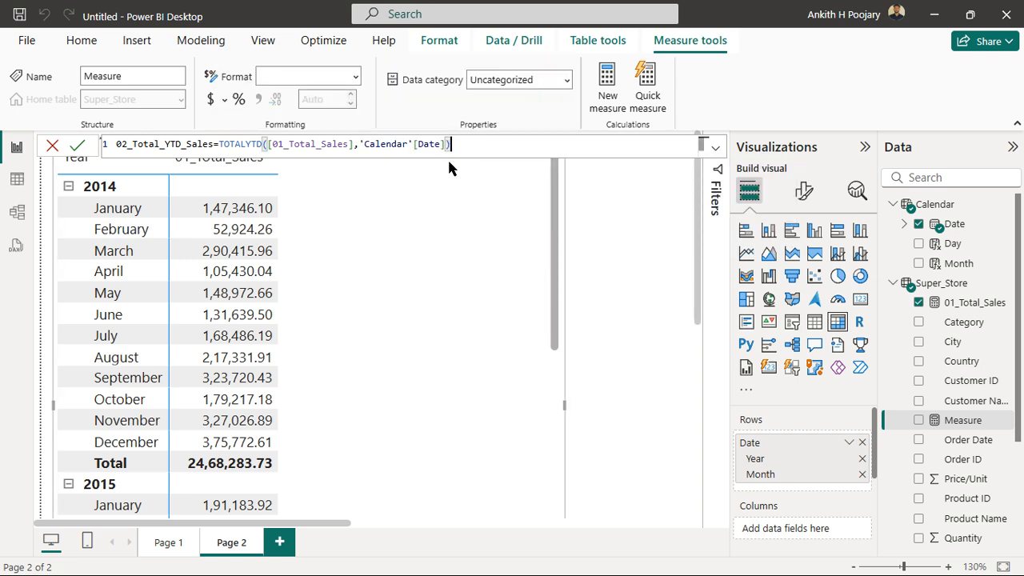
click(78, 145)
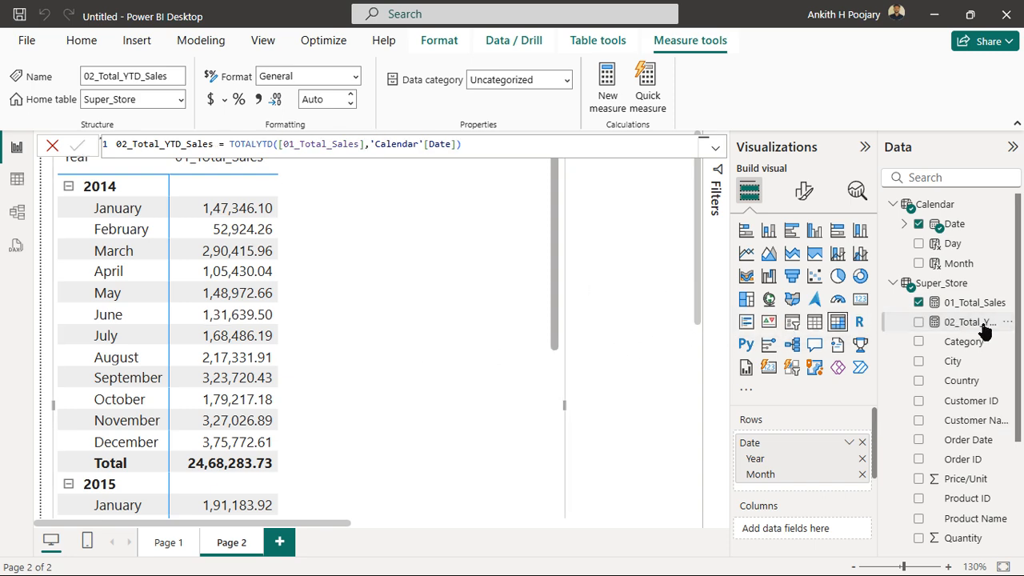
Step: Add the 02_Total_YTD_Sales measure to the matrix's values below 01_Total_Sales, and deselect the matrix
scroll(774, 480, down, 3)
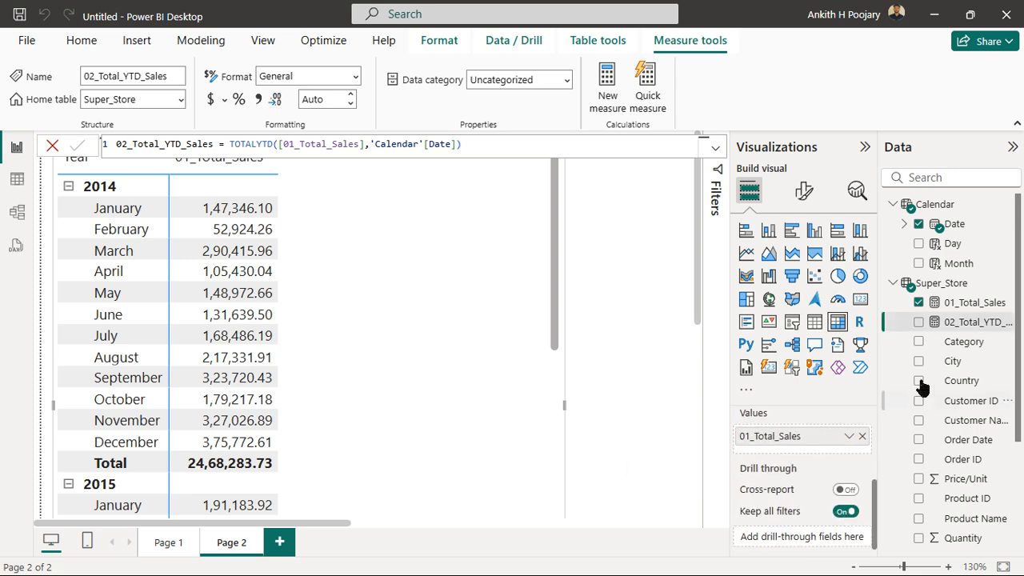
drag(957, 324, 826, 452)
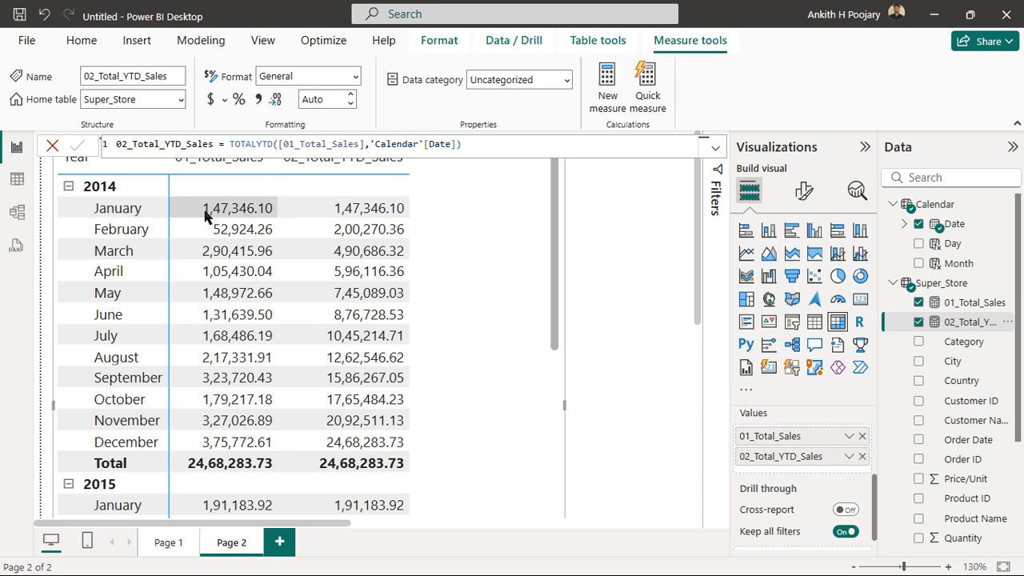
click(588, 249)
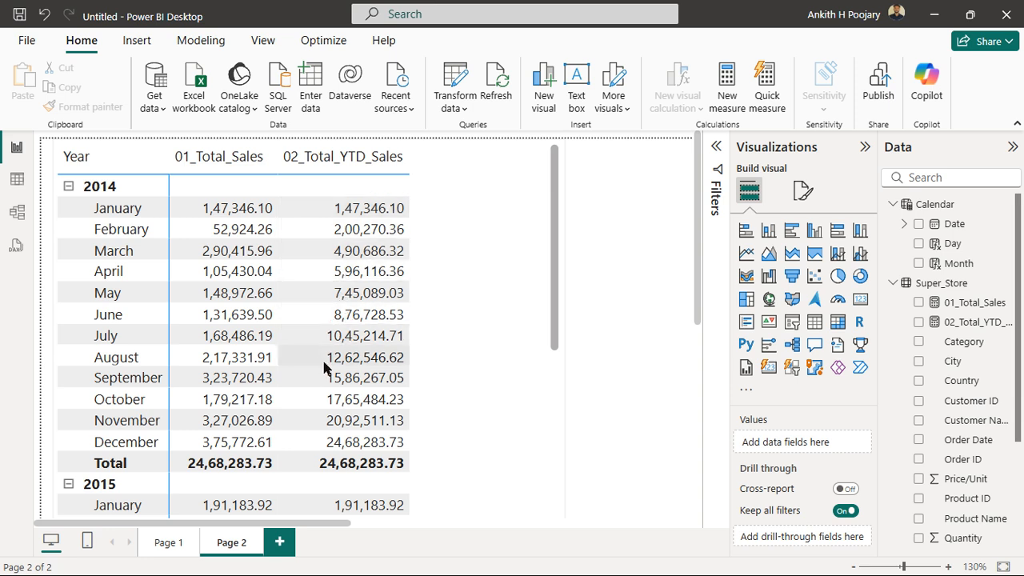
Step: Compare the monthly 01_Total_Sales with the 02_Total_YTD_Sales running totals across 2014 and 2015, including the restart each January
scroll(338, 436, down, 5)
scroll(334, 438, down, 3)
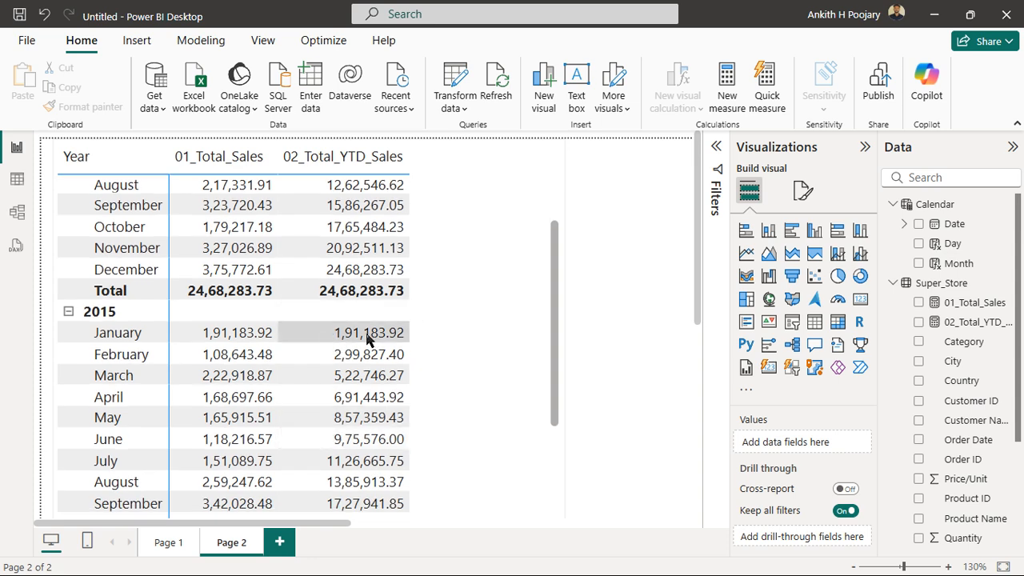
scroll(352, 288, up, 8)
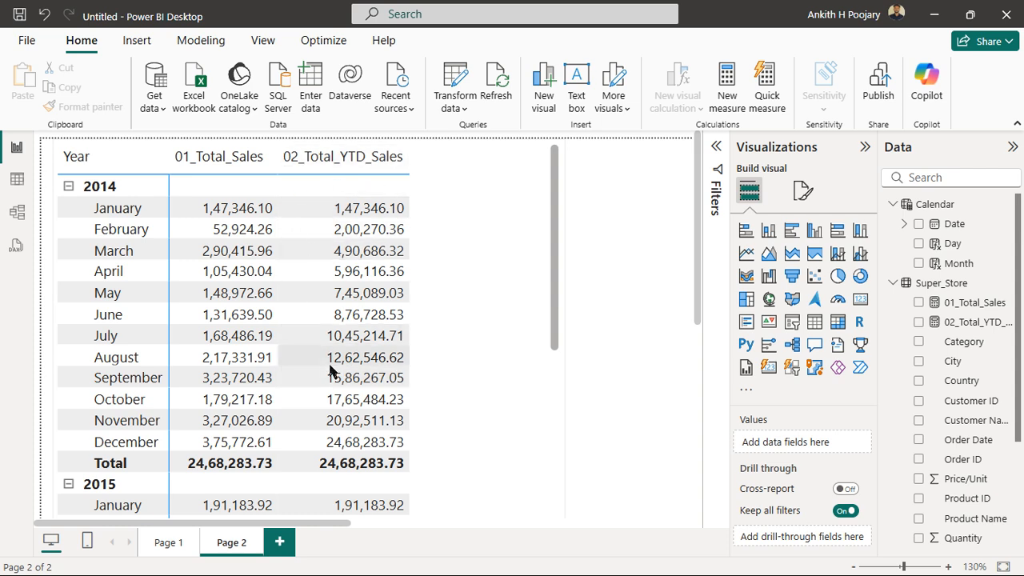
scroll(340, 367, down, 9)
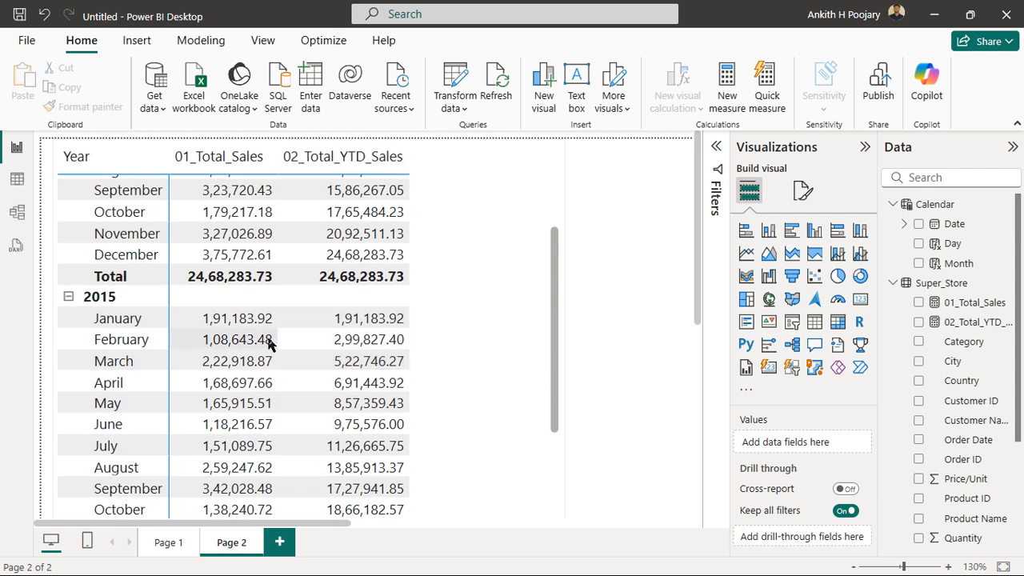
scroll(346, 320, down, 2)
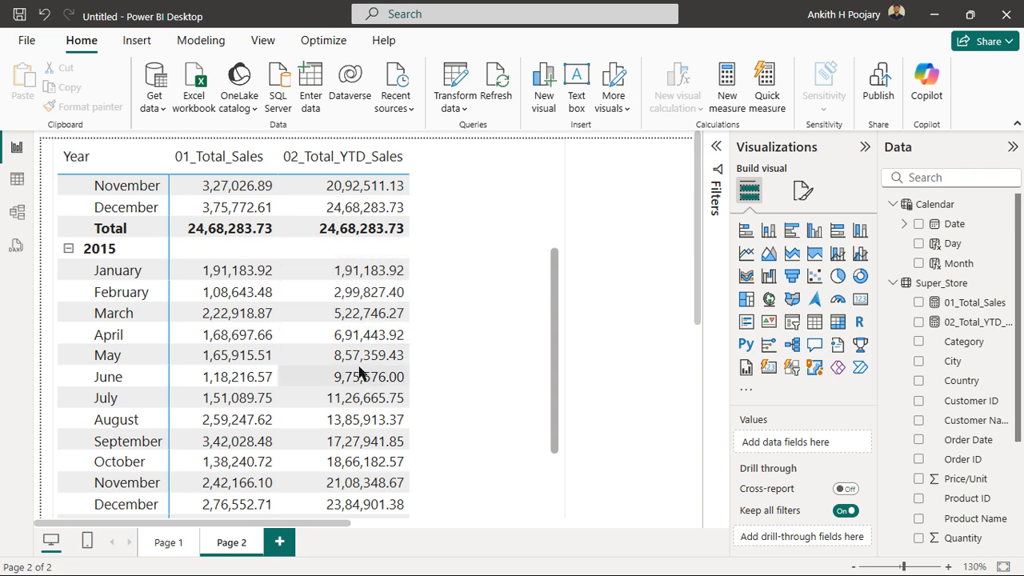
scroll(362, 373, down, 3)
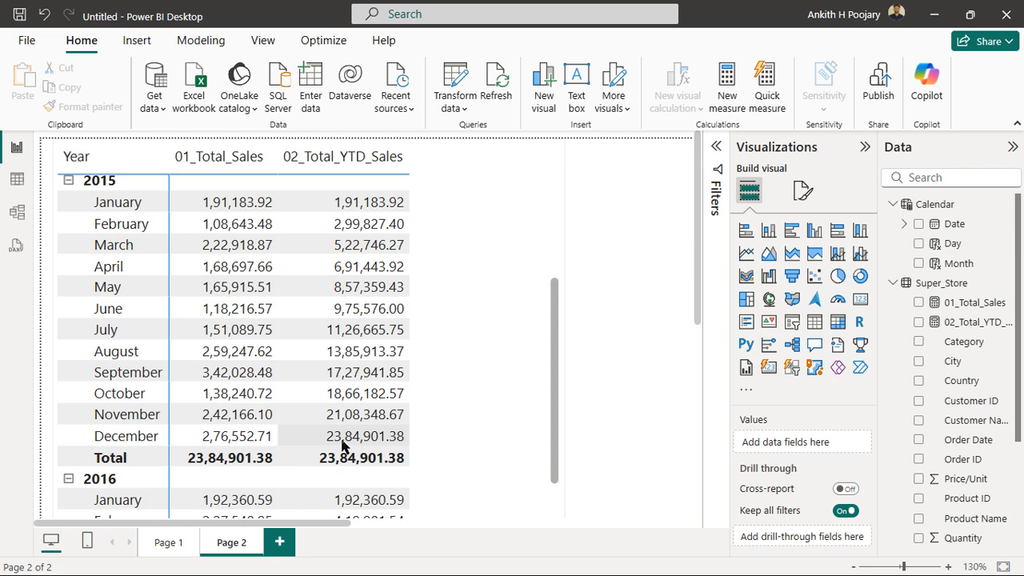
scroll(343, 446, up, 5)
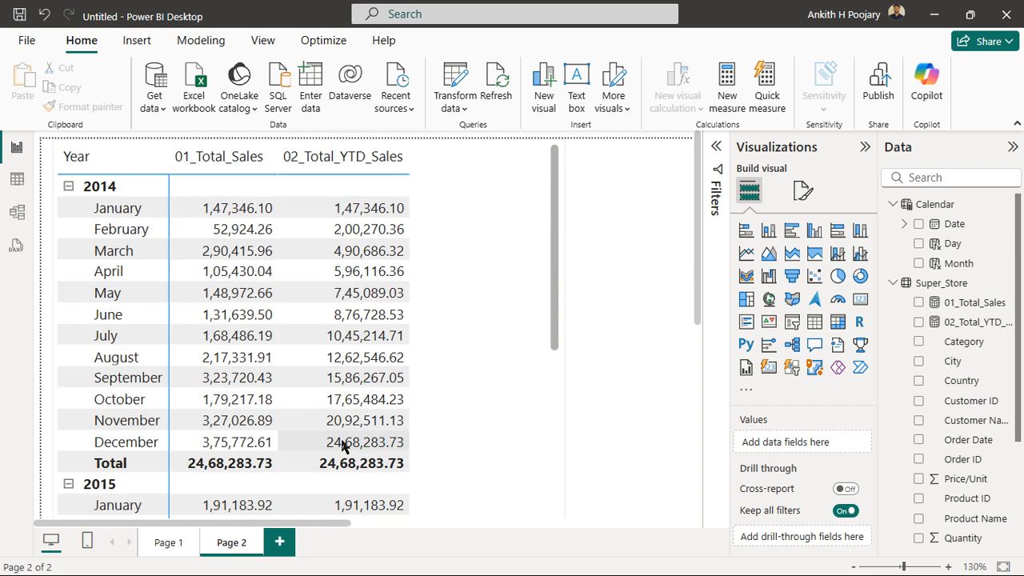
Step: Create another new measure in the Super_Store table named 03_Total_QTD_sales
right_click(963, 324)
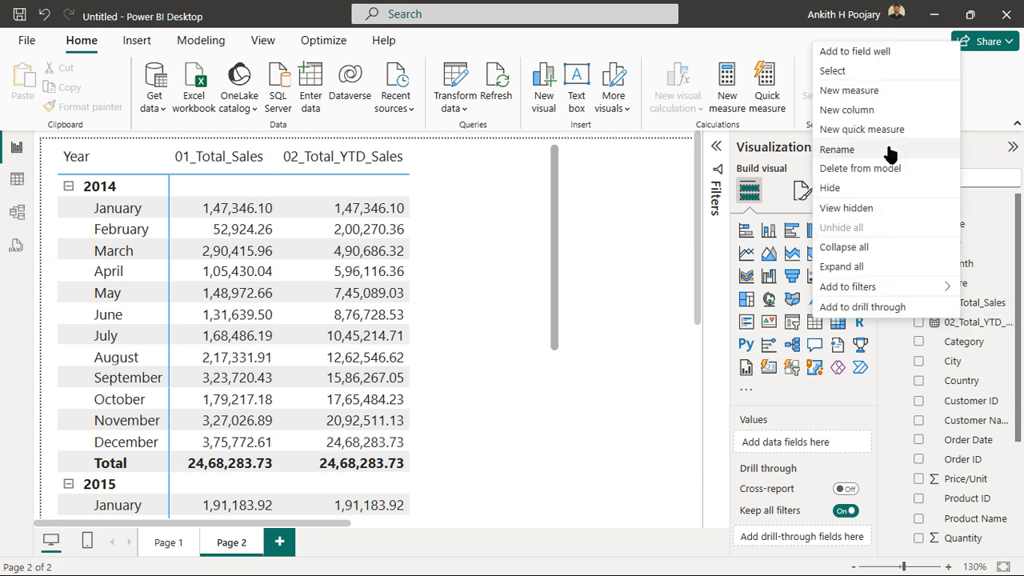
click(849, 90)
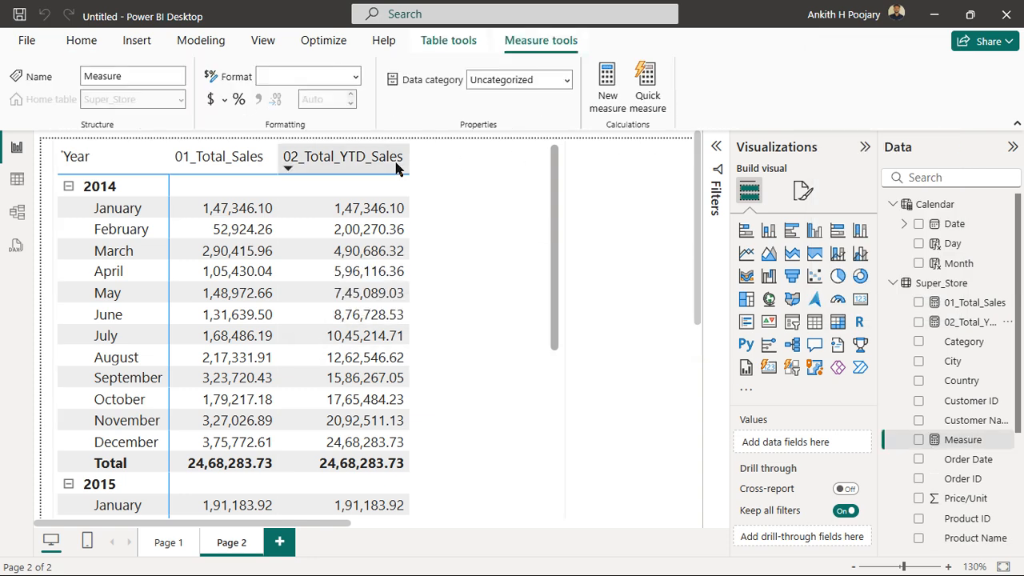
text(03_Total_Sales)
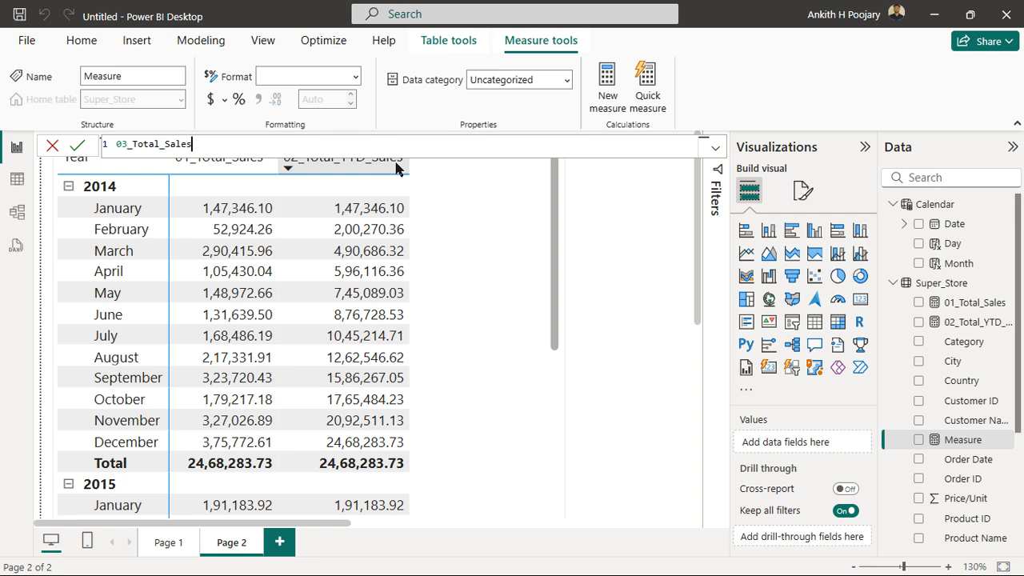
key(BackSpace)
key(BackSpace)
key(BackSpace)
key(BackSpace)
key(BackSpace)
text(QTD_sales=ta)
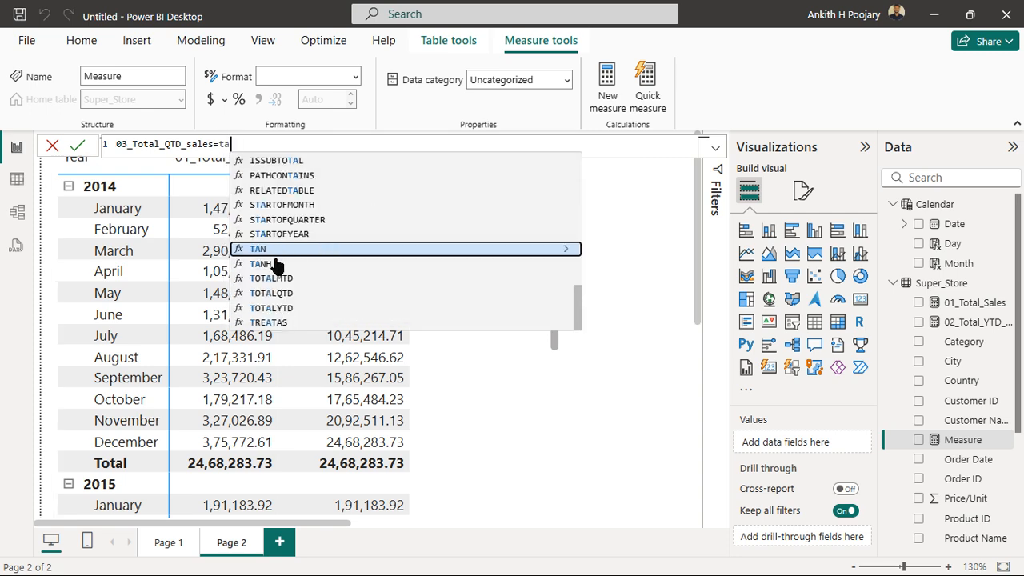
Step: Define the 03_Total_QTD_sales measure as TOTALQTD([01_Total_Sales],'Calendar'[Date]) and commit the formula
click(272, 293)
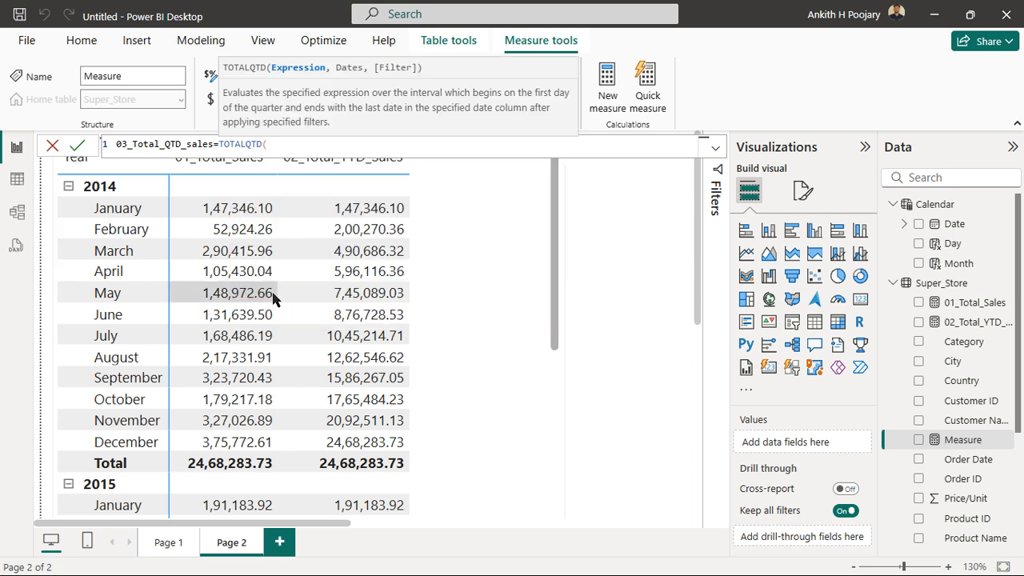
text(tota)
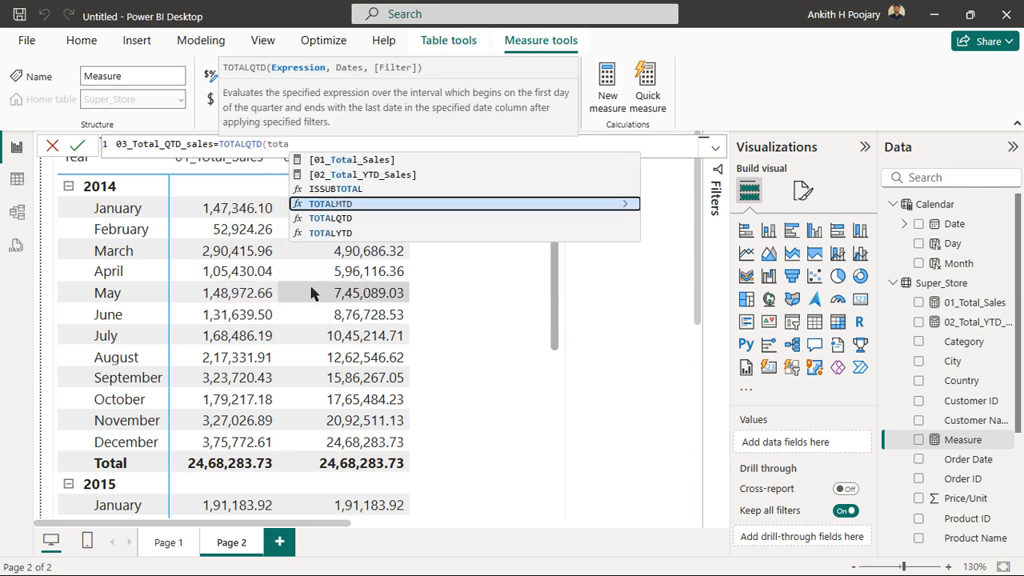
click(350, 160)
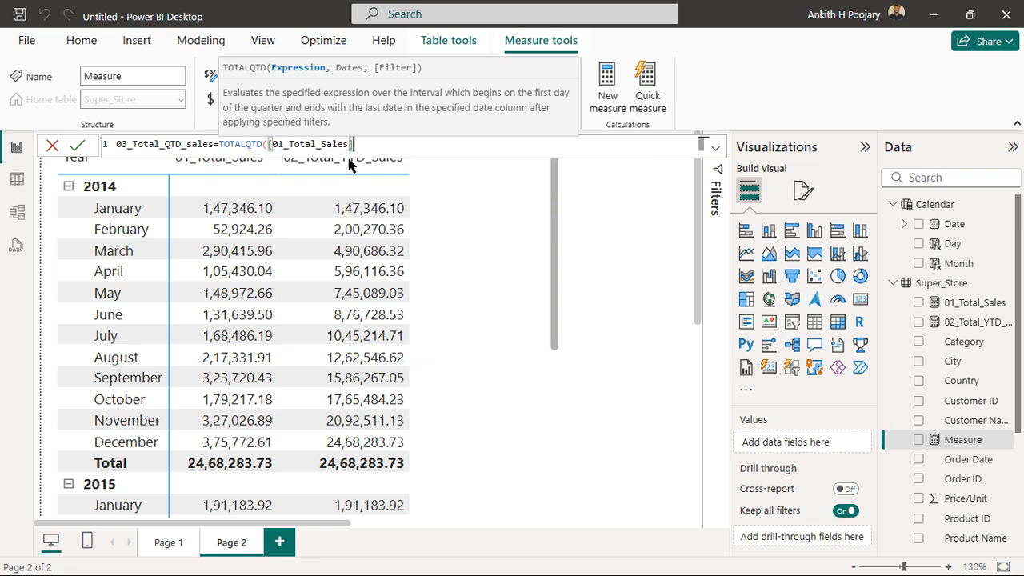
text(,date)
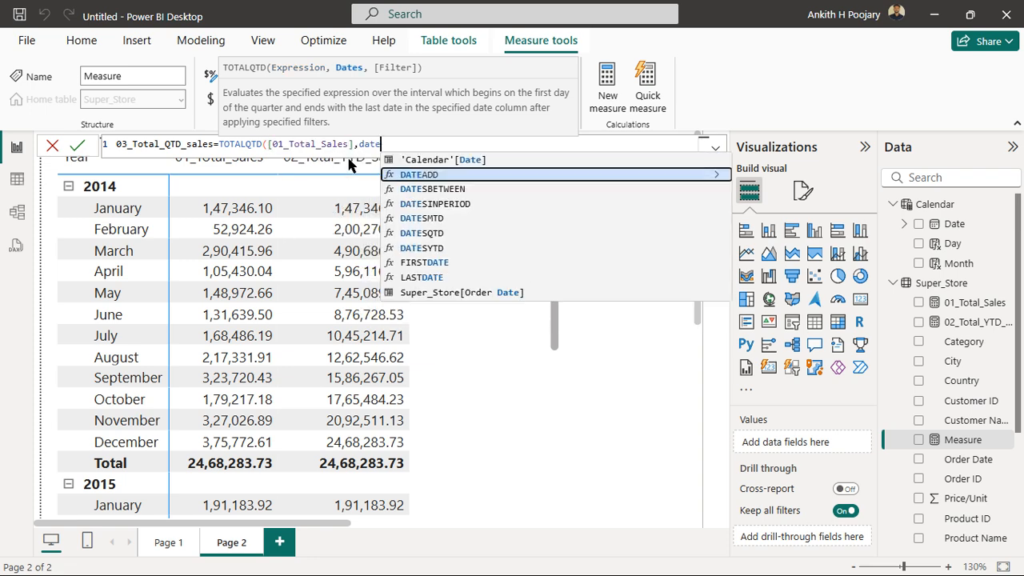
click(432, 160)
text())
click(77, 146)
Step: Copy the full 03_Total_QTD_sales formula into another new measure in the Super_Store table, replacing the default text
drag(475, 144, 110, 148)
key(ctrl+c)
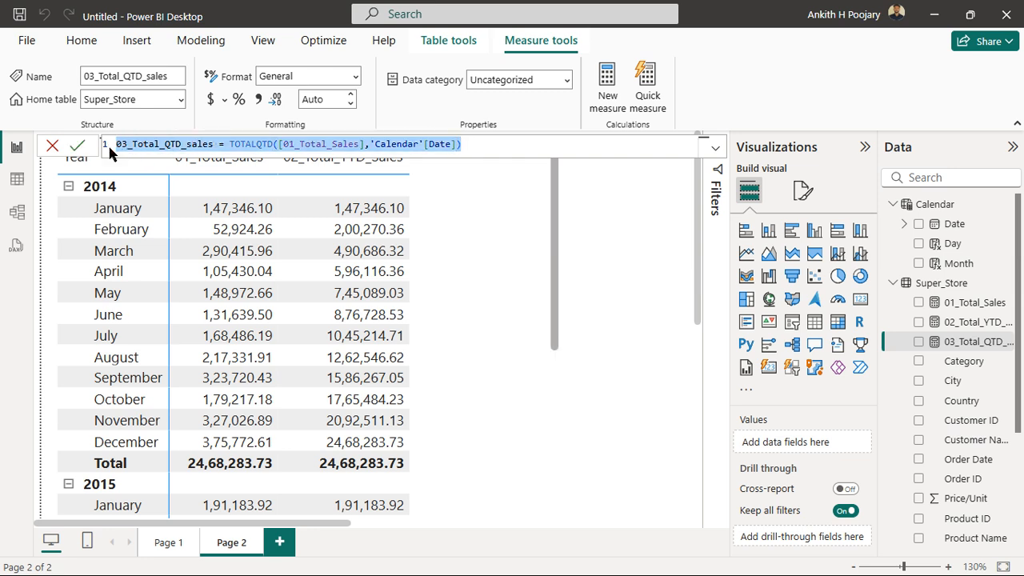
right_click(955, 290)
click(871, 282)
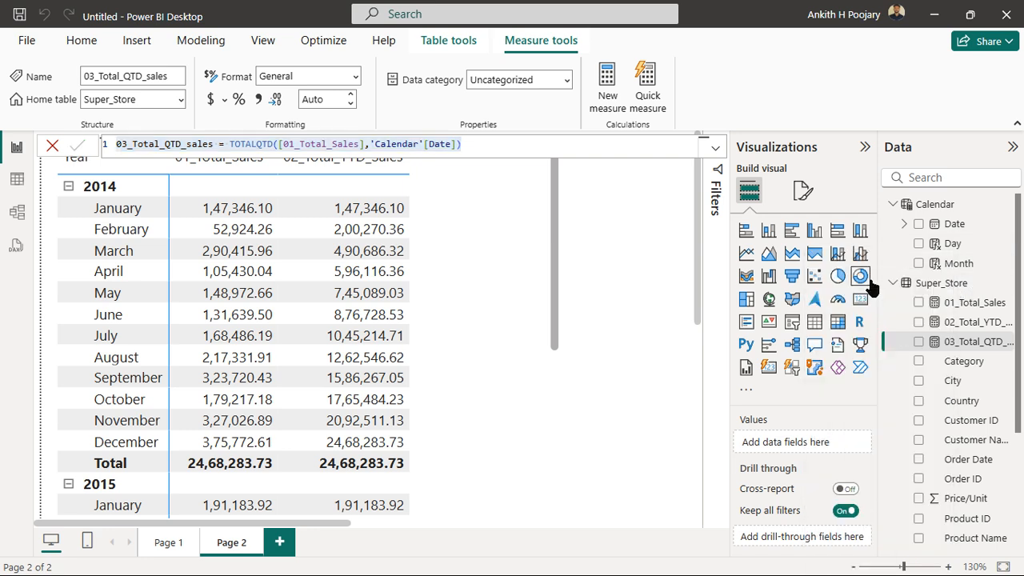
key(ctrl+a)
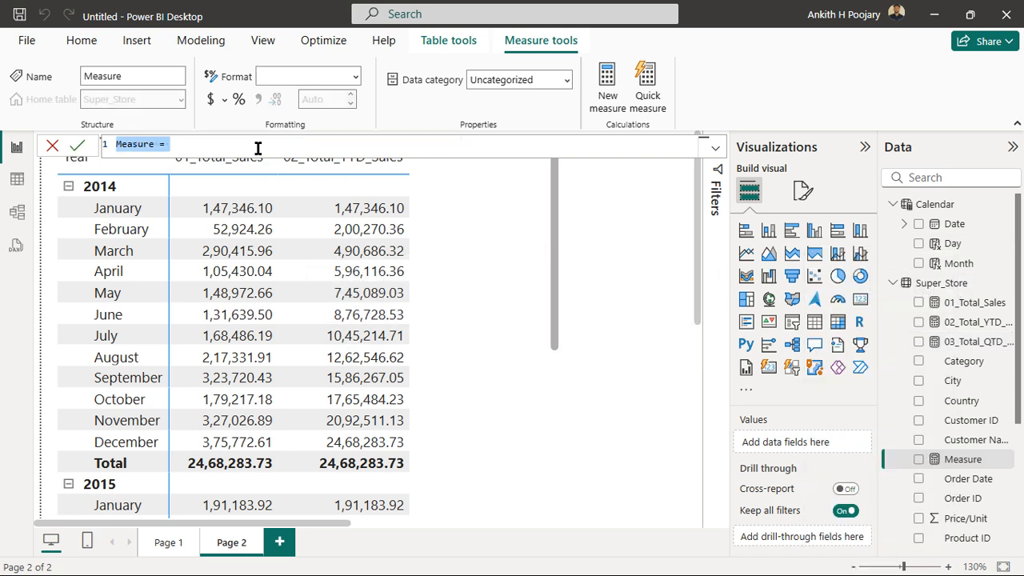
key(ctrl+v)
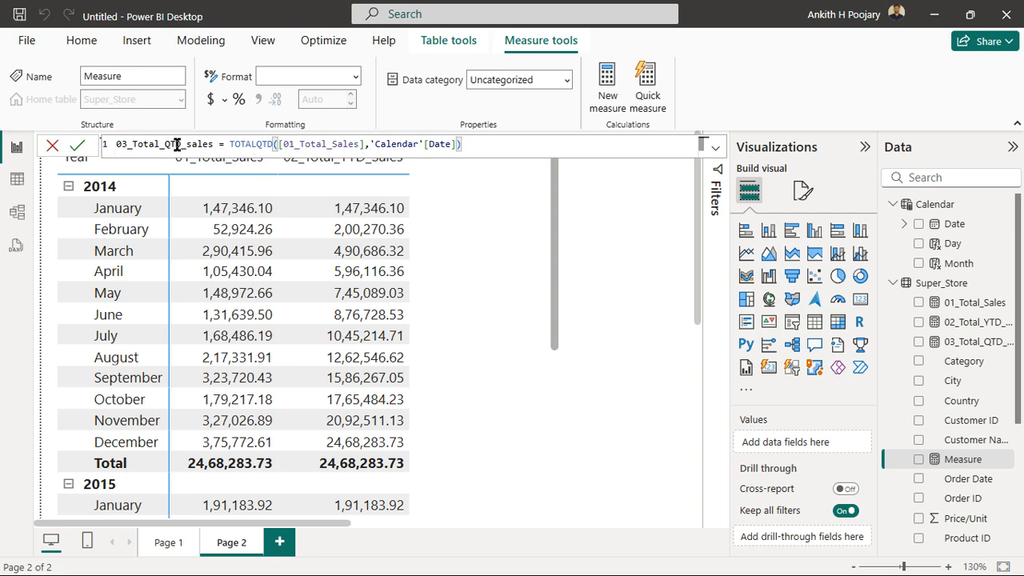
Step: Change the copied formula to 03_Total_MTD_sales = TOTALMTD([01_Total_Sales],'Calendar'[Date]) and commit it
click(170, 145)
key(BackSpace)
text(M)
double_click(264, 146)
text(TOTALM)
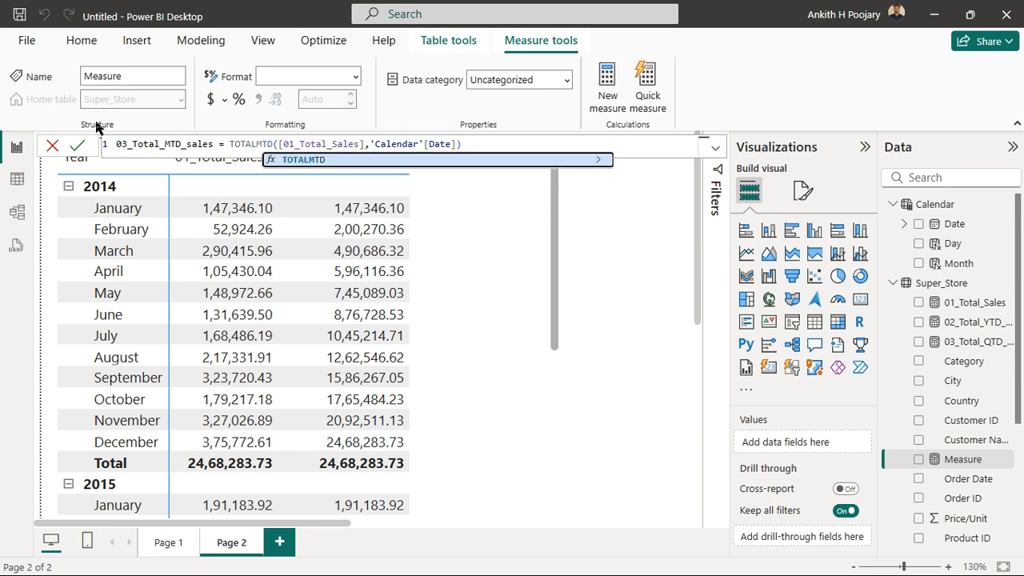
click(77, 146)
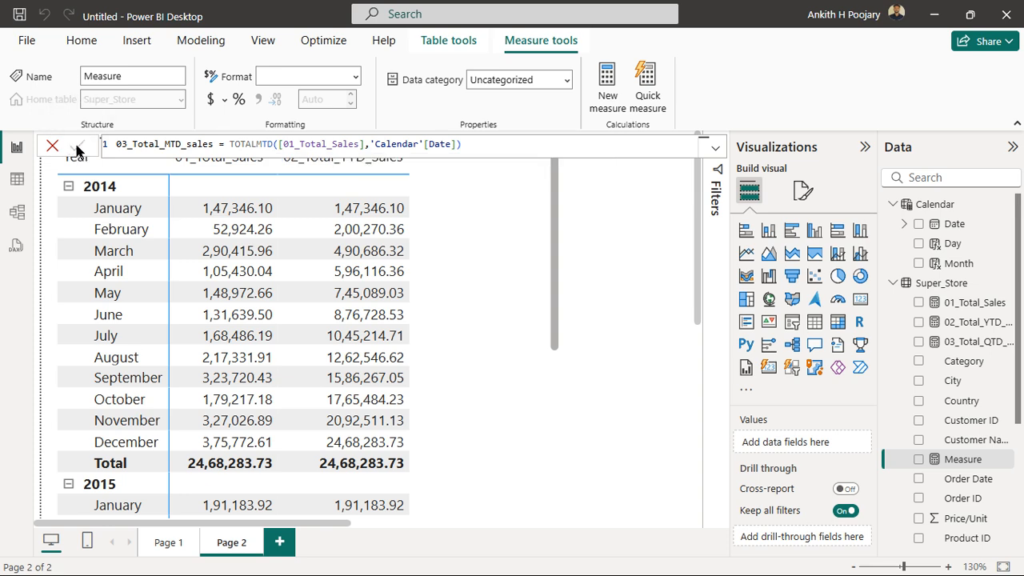
Step: Add 03_Total_QTD_sales and 03_Total_MTD_sales to the matrix's values below 02_Total_YTD_Sales, and widen the matrix to fit all four measures
click(632, 279)
click(561, 342)
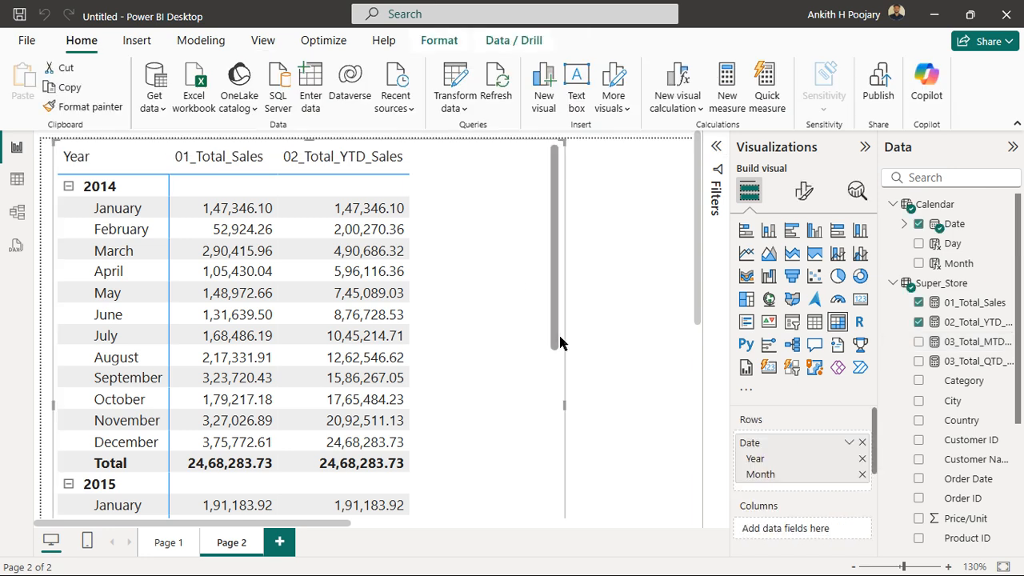
drag(566, 404, 656, 412)
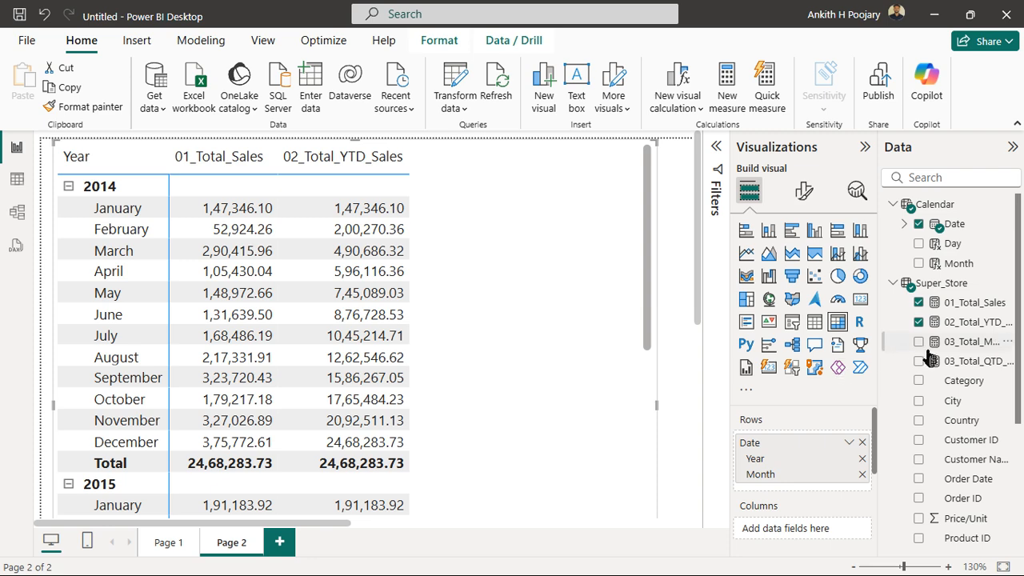
scroll(841, 414, down, 2)
drag(983, 341, 825, 513)
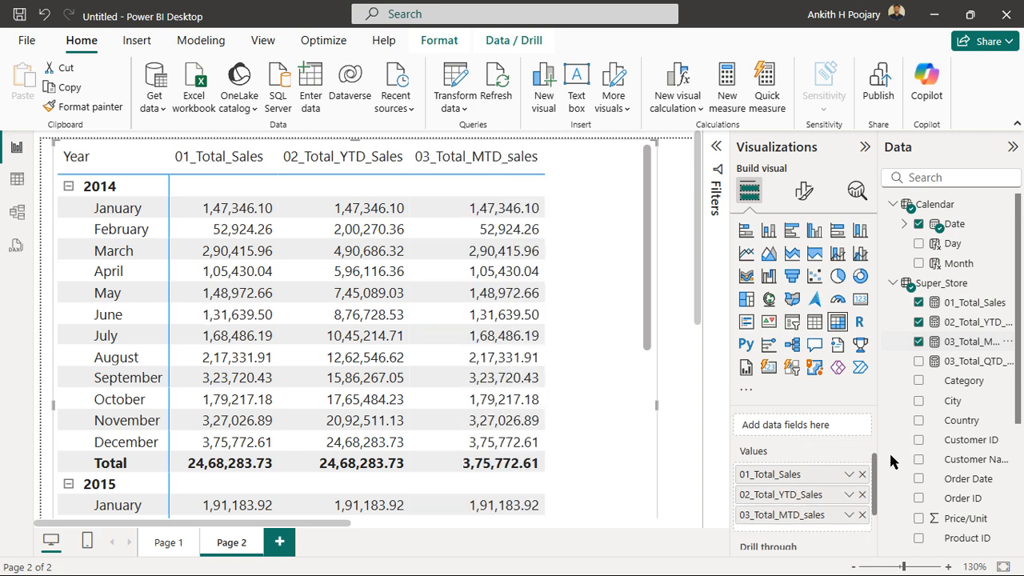
drag(977, 364, 824, 508)
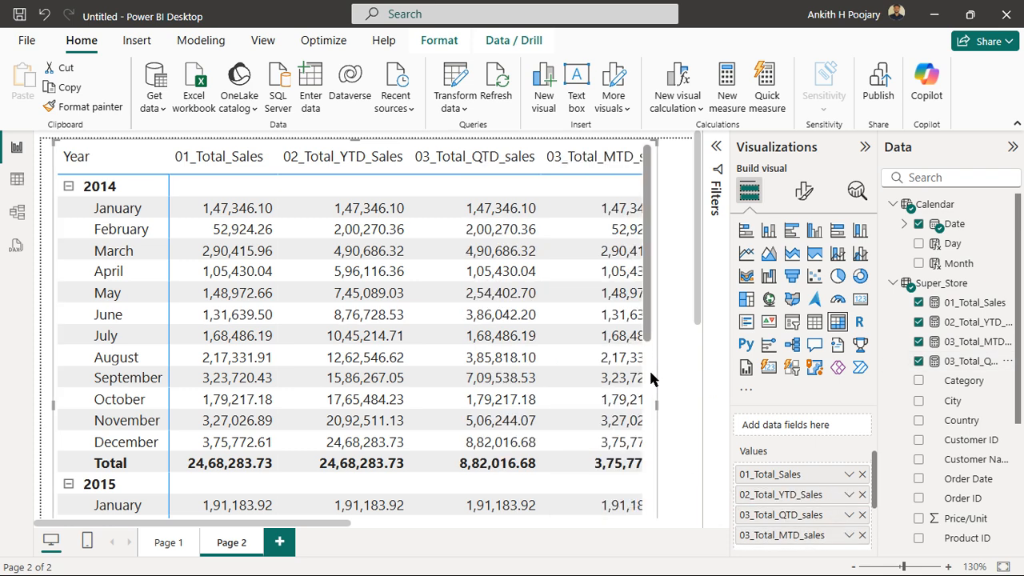
drag(656, 406, 688, 409)
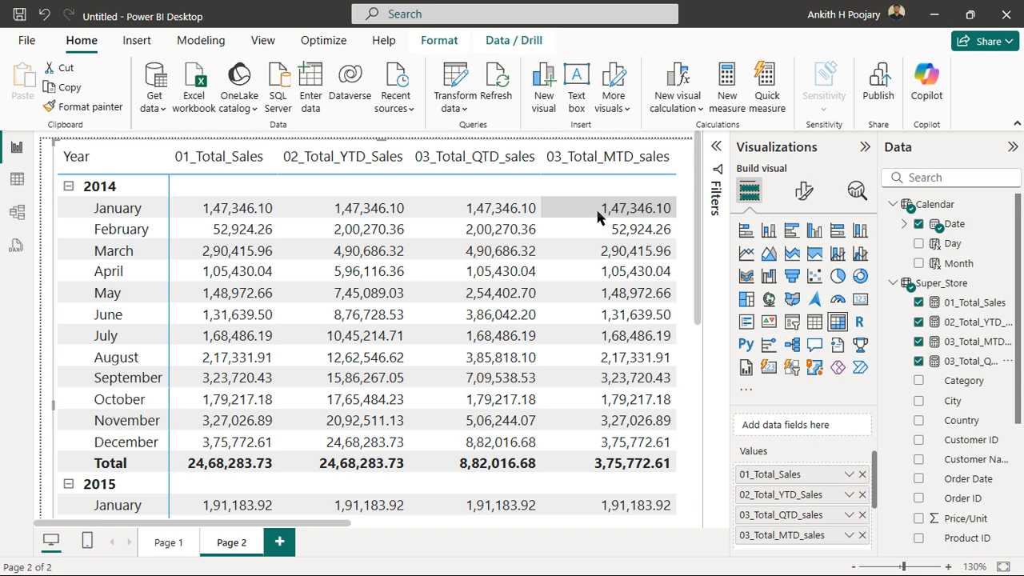
Step: Deselect the matrix and compare the monthly total, YTD, QTD and MTD sales across 2014 and 2015
click(694, 252)
scroll(563, 250, down, 1)
scroll(562, 245, down, 2)
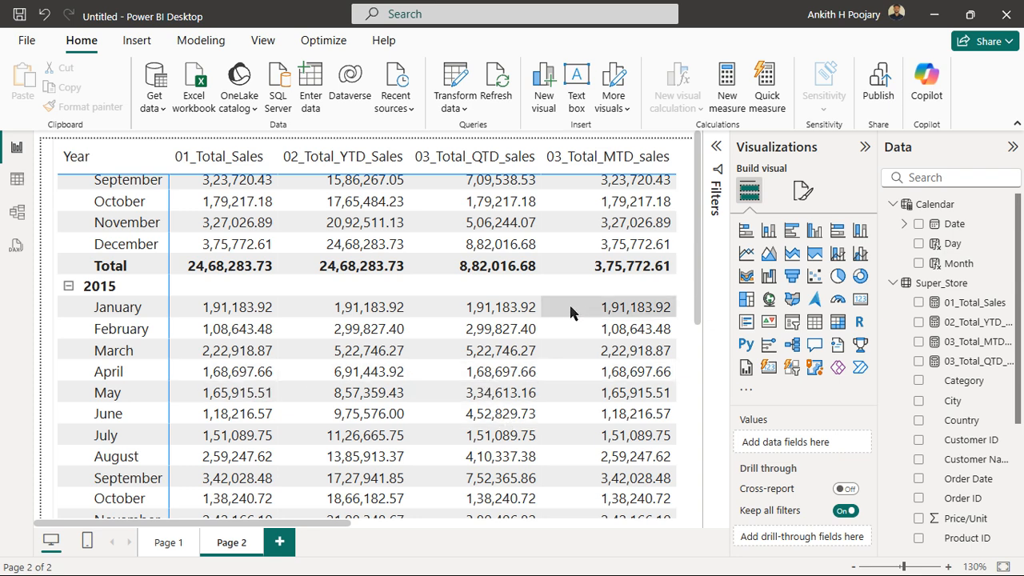
Step: Create an enlarged line chart on a new report page, with the Calendar Date on the X-axis and 02_Total_YTD_Sales on the Y-axis
click(280, 543)
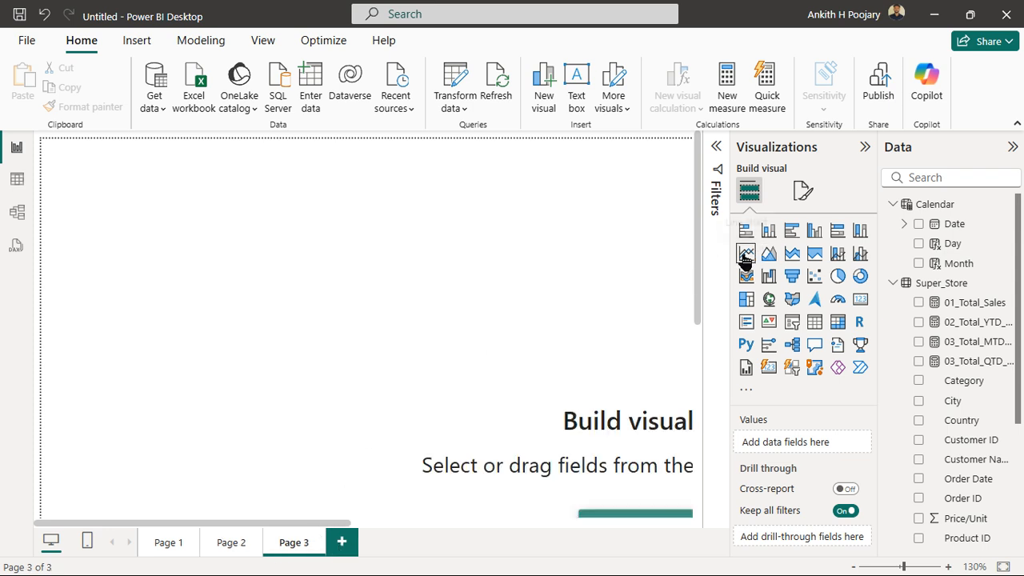
click(746, 254)
drag(962, 223, 801, 446)
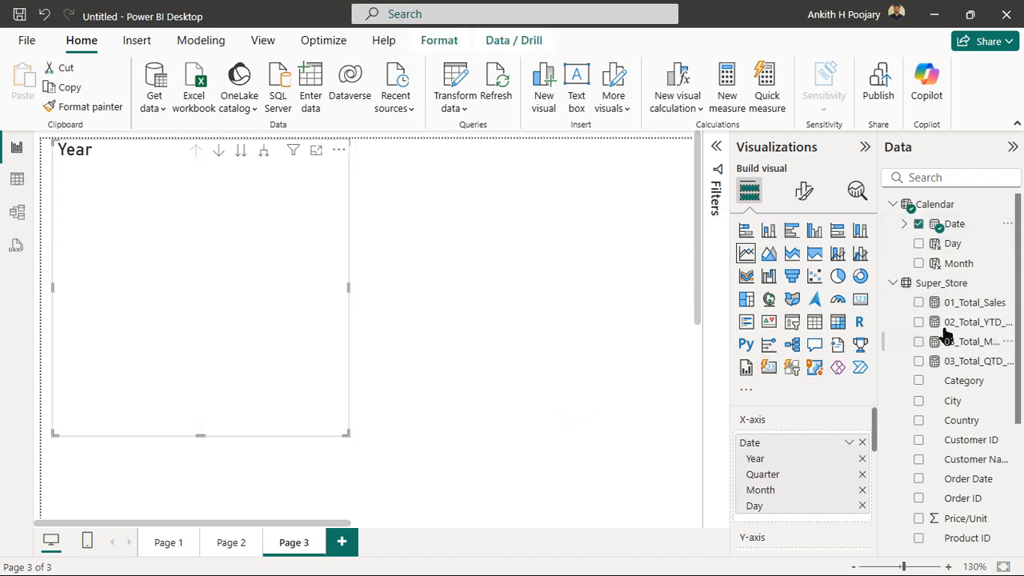
mouse_move(951, 328)
mouse_down()
mouse_move(810, 552)
mouse_move(780, 558)
mouse_move(700, 472)
mouse_move(724, 436)
mouse_move(933, 323)
mouse_move(837, 446)
mouse_move(811, 445)
mouse_up()
scroll(836, 445, down, 3)
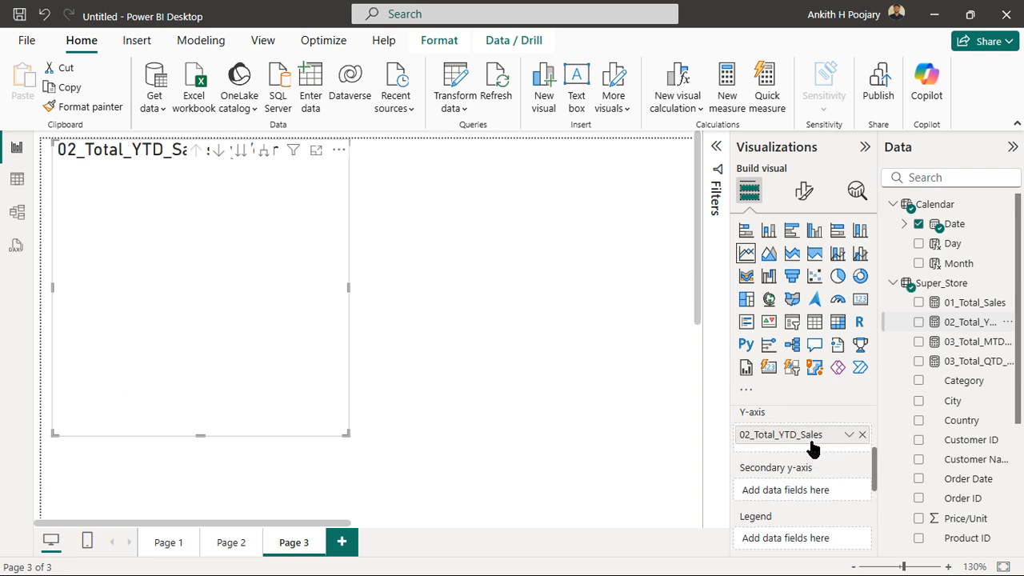
drag(347, 435, 596, 468)
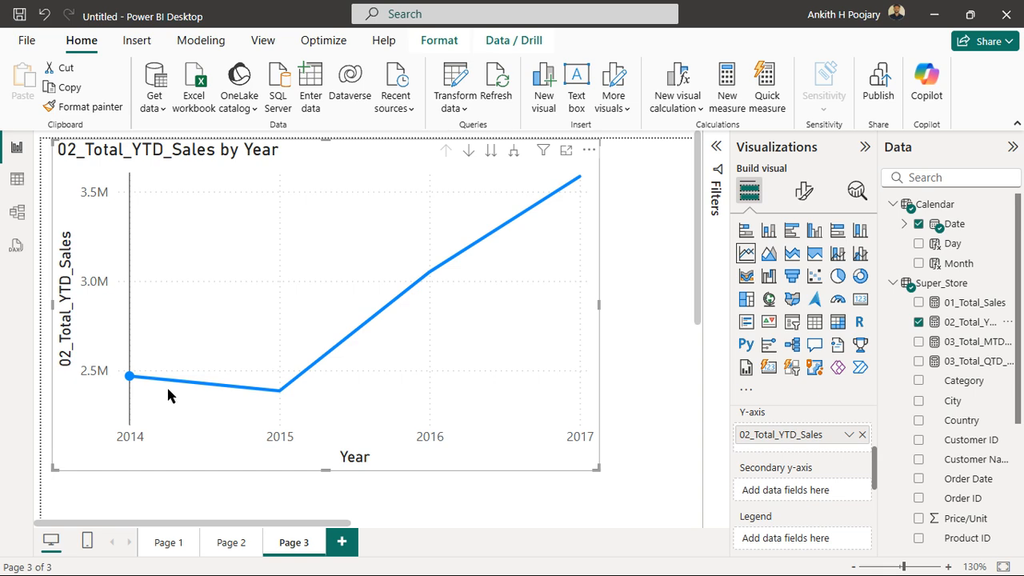
Step: Examine the yearly points of the YTD sales line chart, and review the function notes on Page 1 and the matrix on Page 2
mouse_move(282, 399)
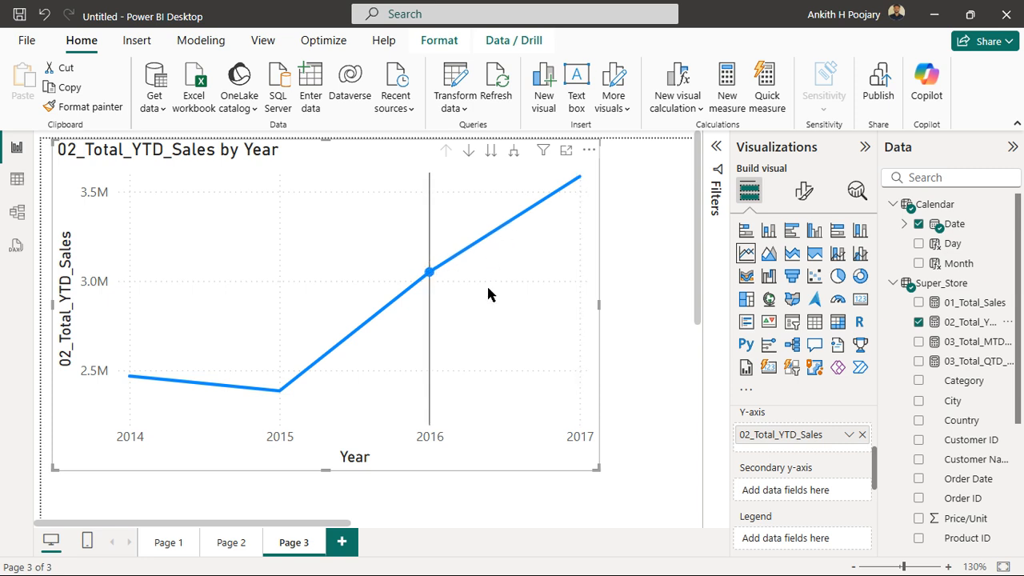
mouse_move(488, 289)
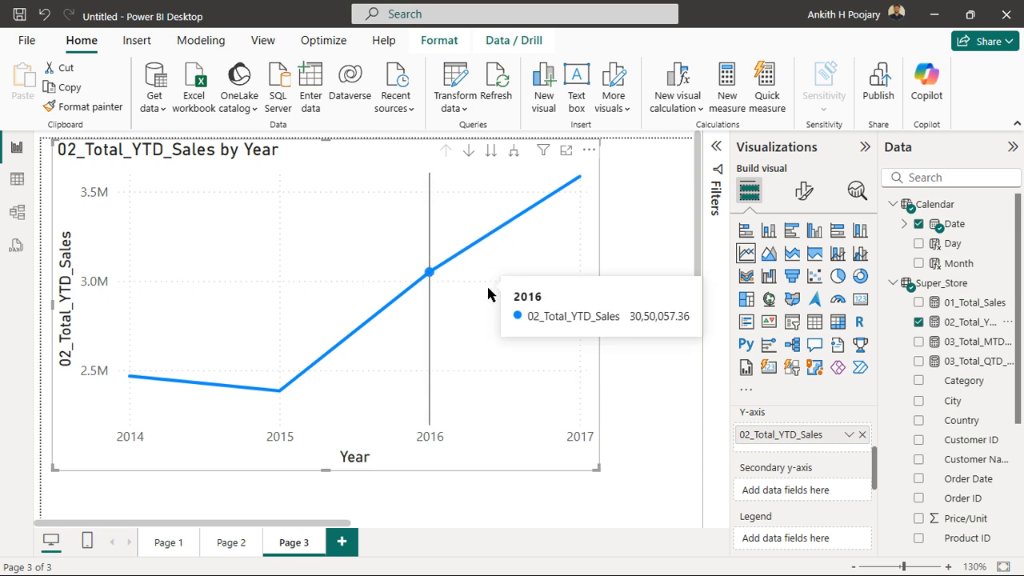
click(230, 546)
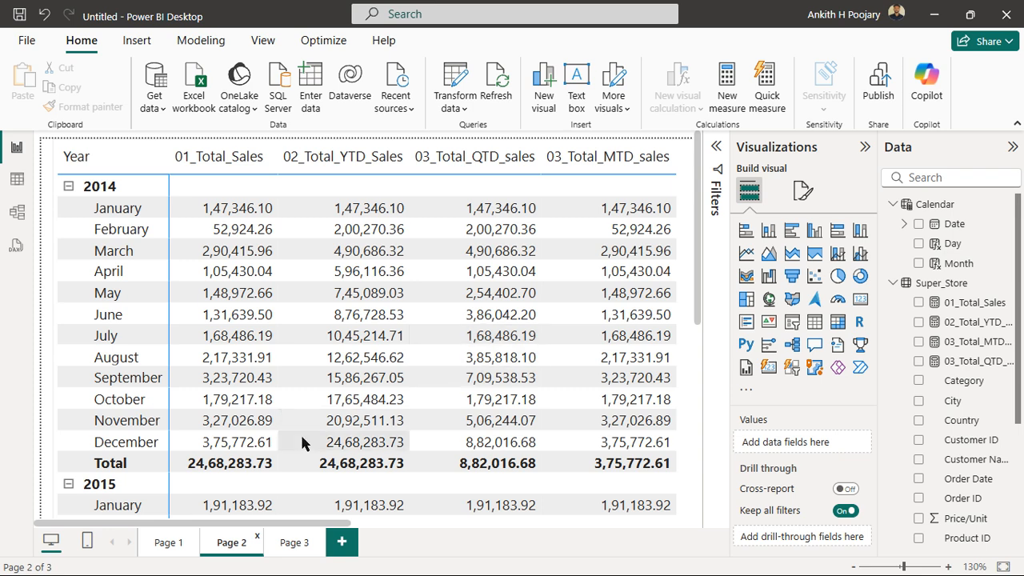
click(168, 544)
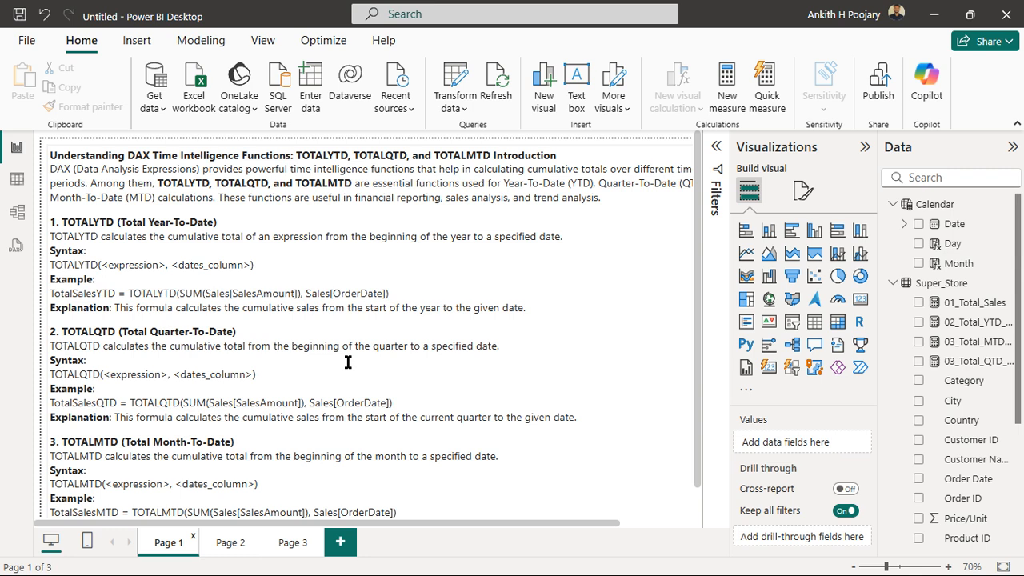
click(238, 544)
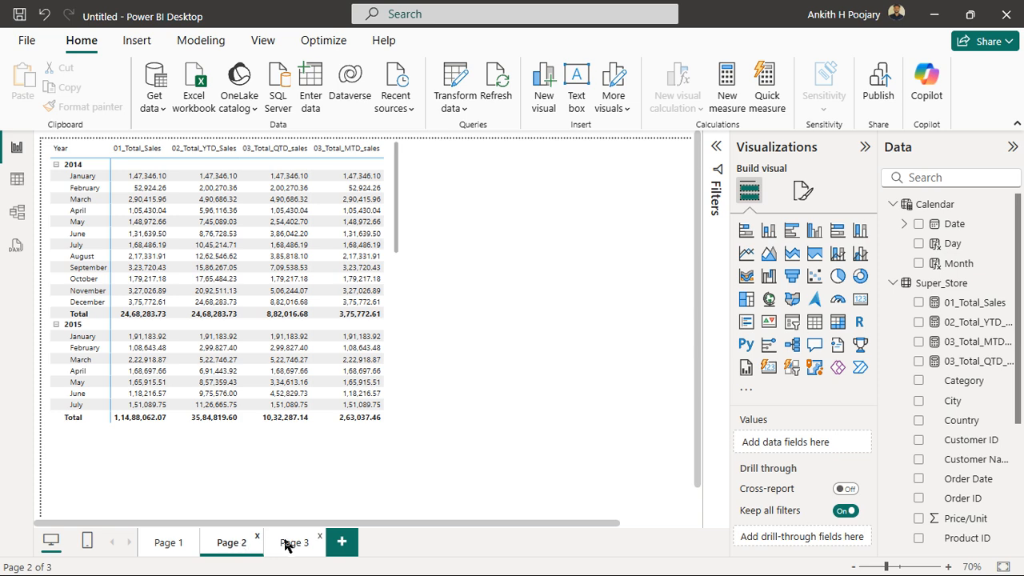
click(286, 544)
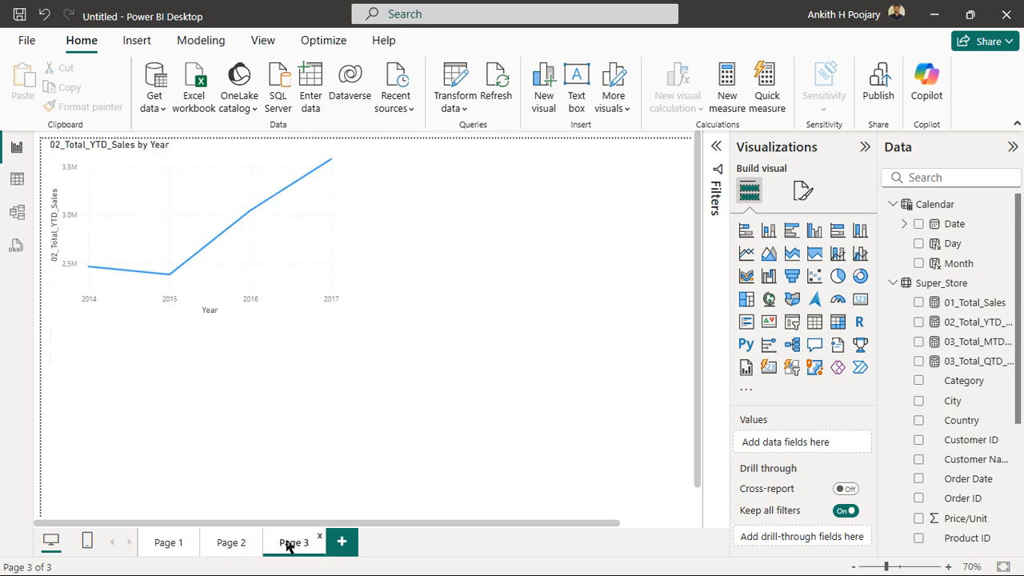
click(233, 545)
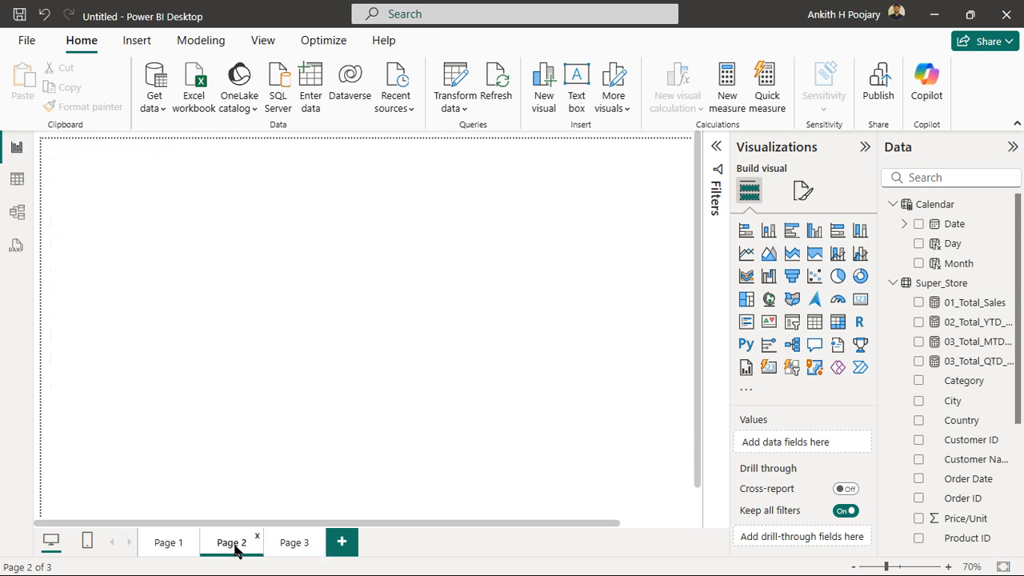
Step: Show the 02_Total_YTD_Sales formula and review it against the Page 2 matrix and the Page 3 line chart
click(973, 323)
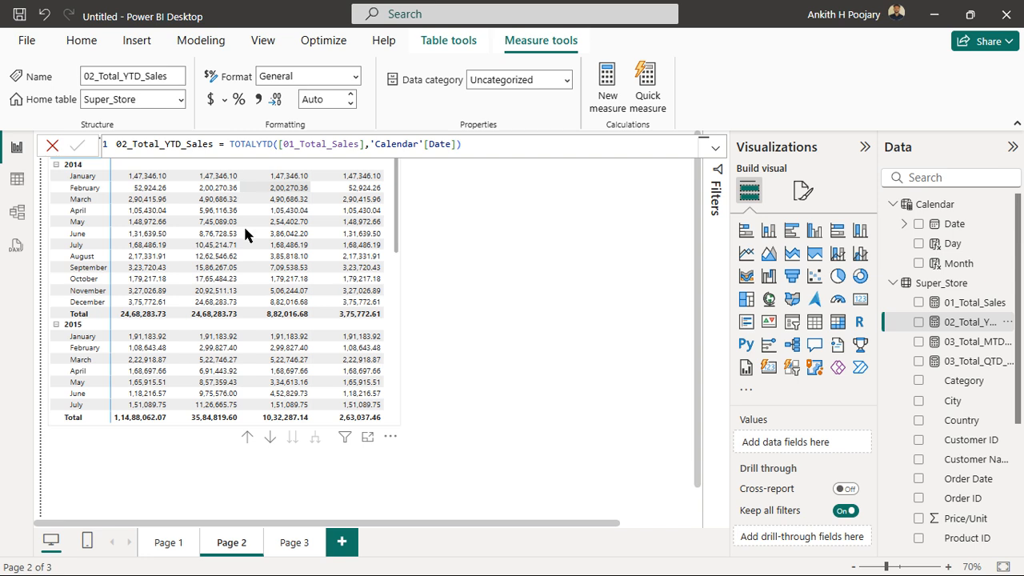
click(295, 543)
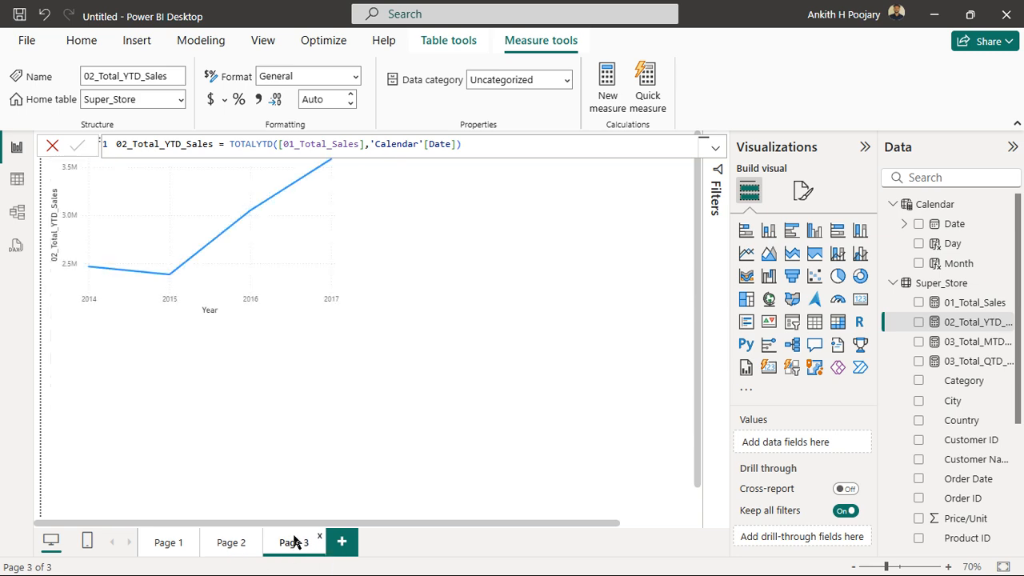
click(229, 544)
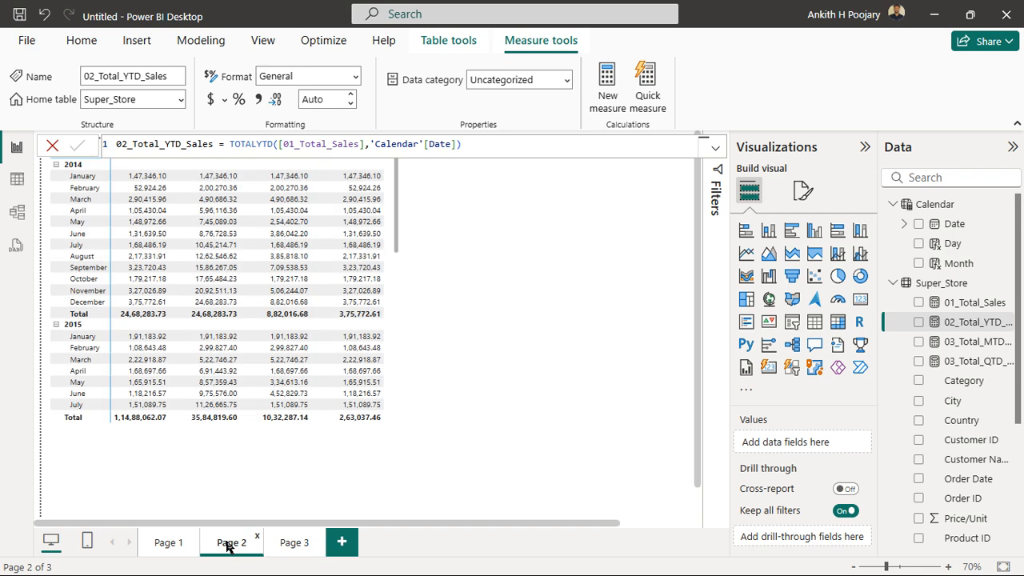